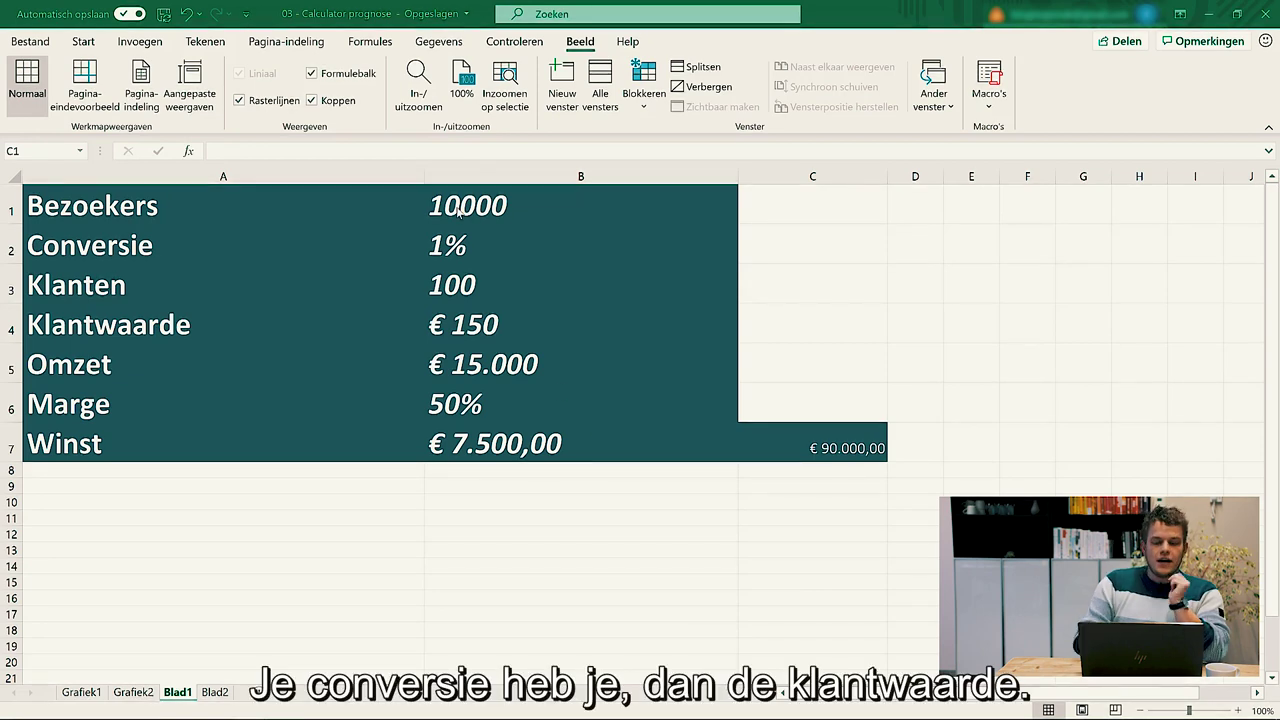
Examine the Blad1 forecast from Bezoekers down to Winst, including the formulas behind Klanten, Omzet and Winst
{"action": "left_click", "coordinate": [452, 248]}
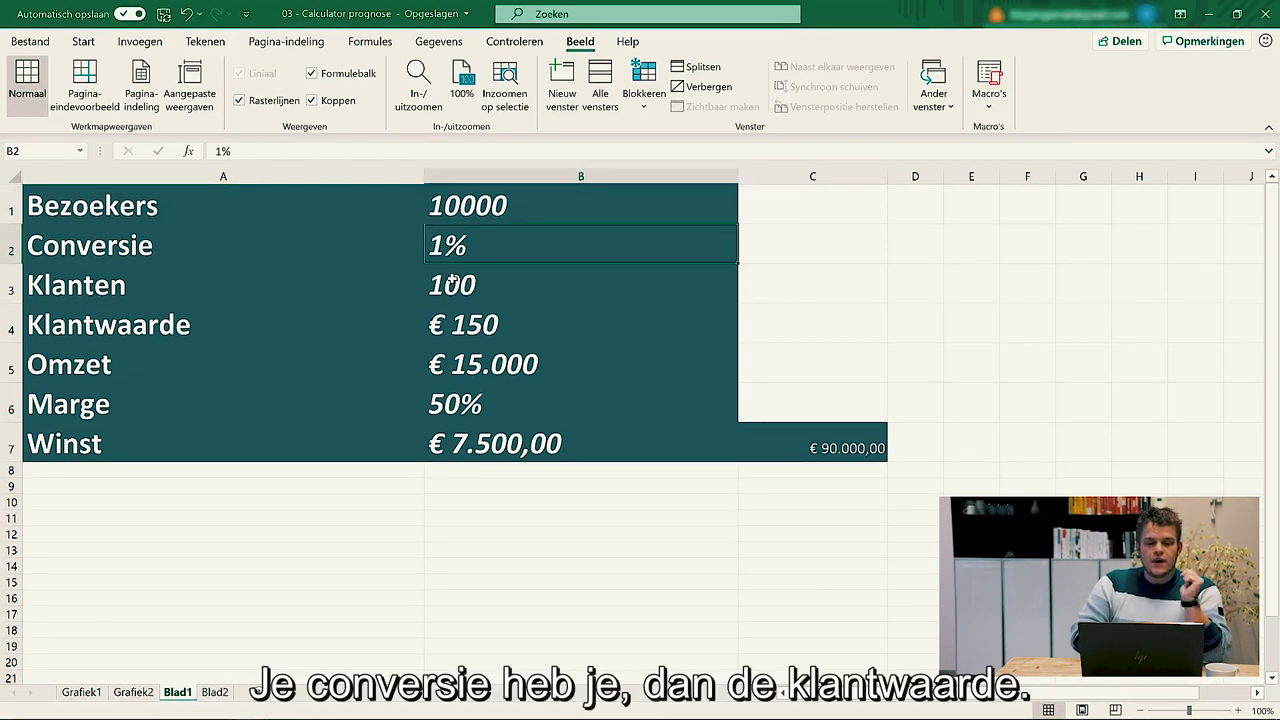
{"action": "left_click", "coordinate": [451, 280]}
{"action": "left_click", "coordinate": [457, 314]}
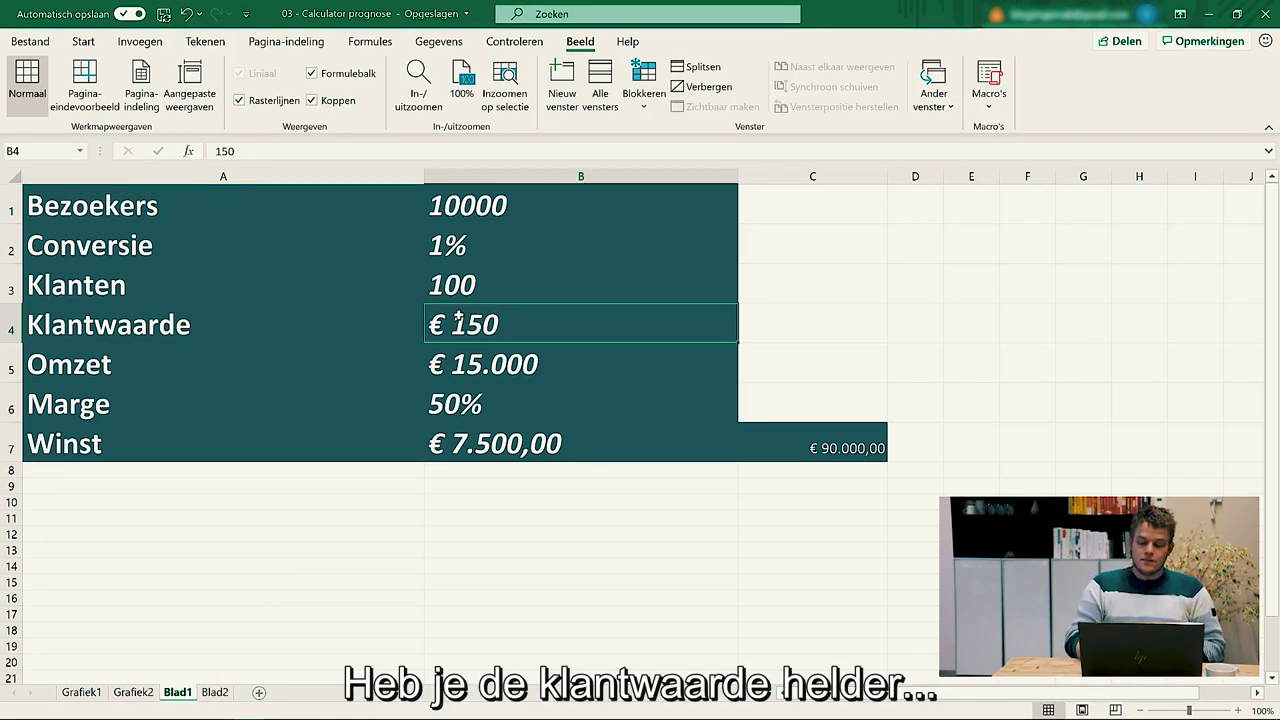
{"action": "key", "text": "Down"}
{"action": "key", "text": "Down"}
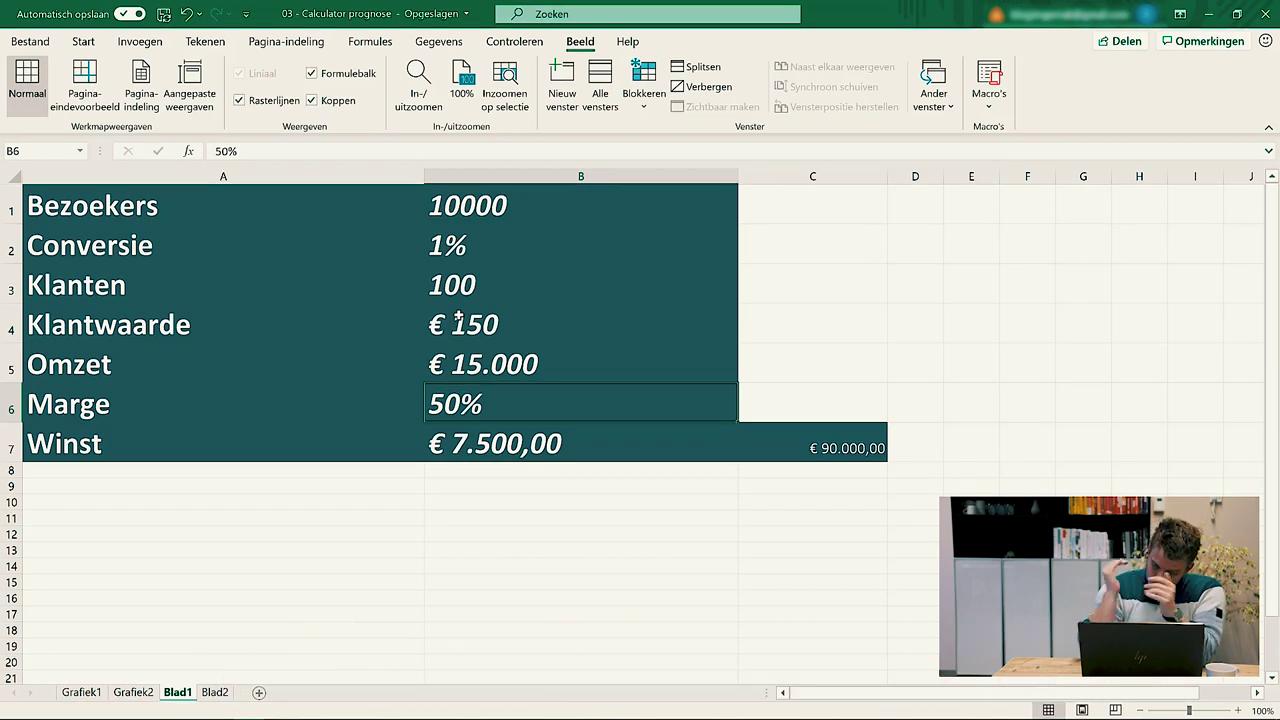
{"action": "key", "text": "Up"}
{"action": "key", "text": "Up"}
{"action": "key", "text": "Up"}
{"action": "key", "text": "Up"}
{"action": "key", "text": "Up"}
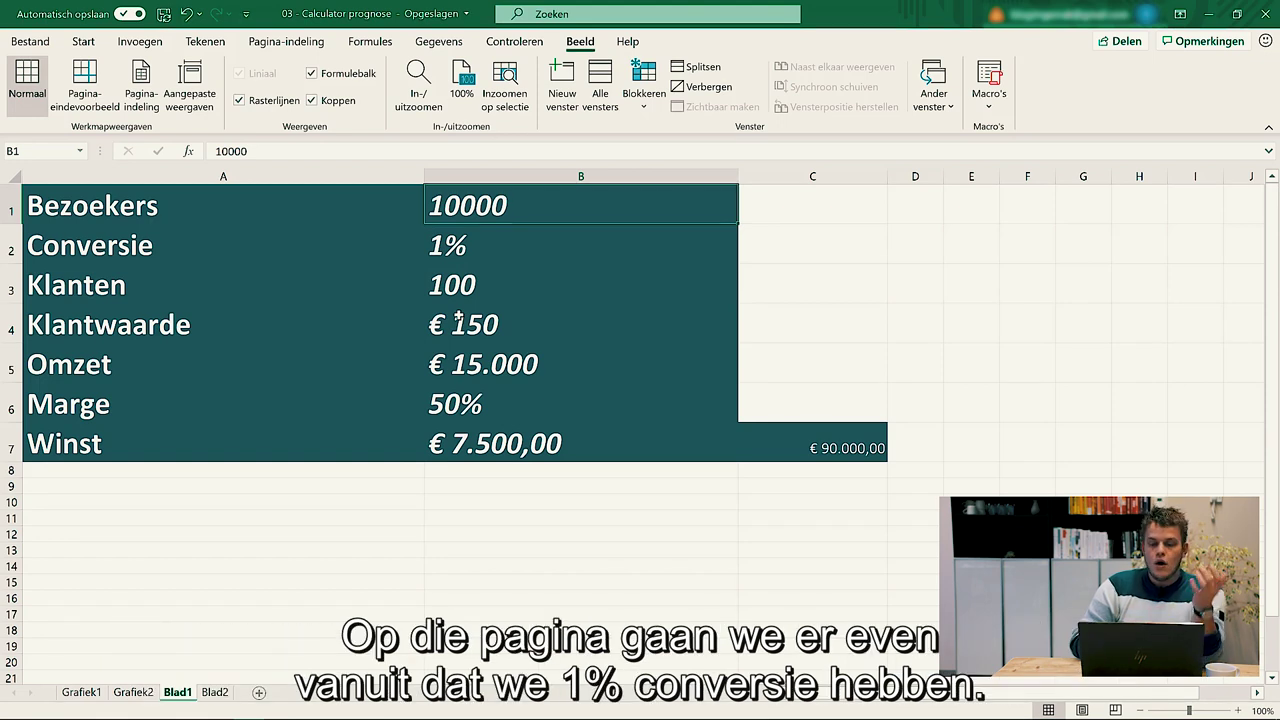
{"action": "key", "text": "Down"}
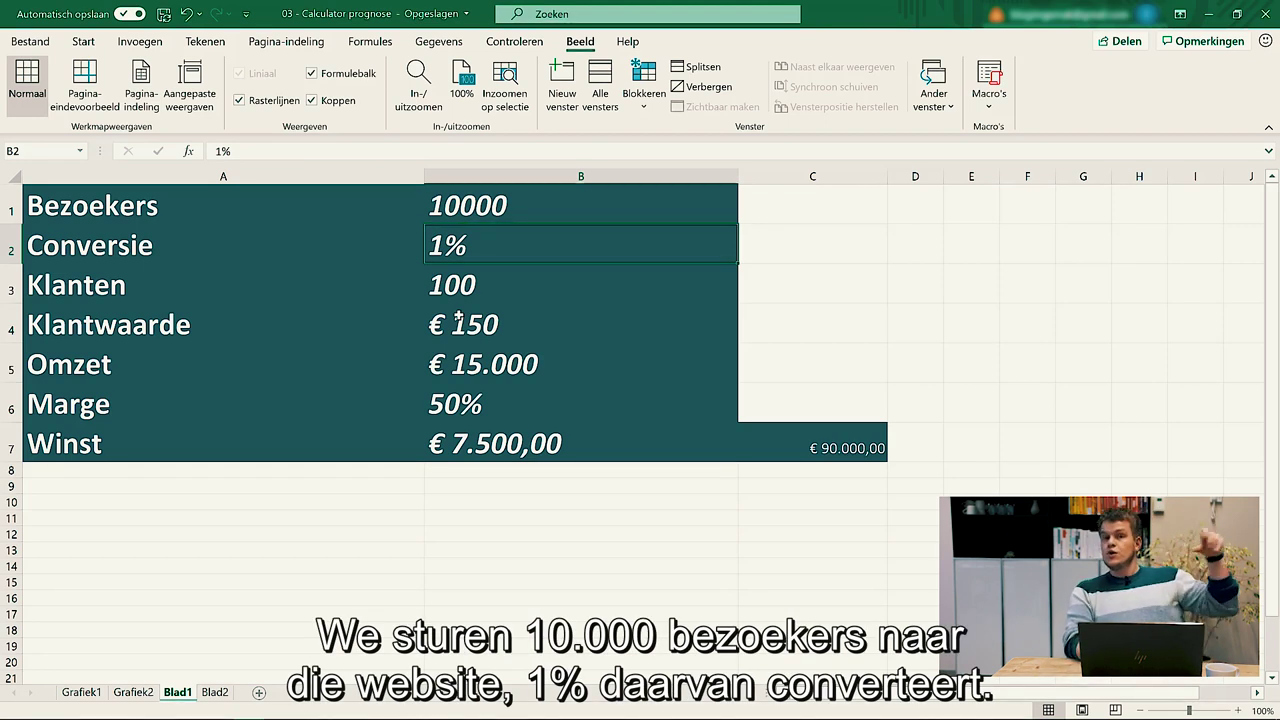
{"action": "key", "text": "Down"}
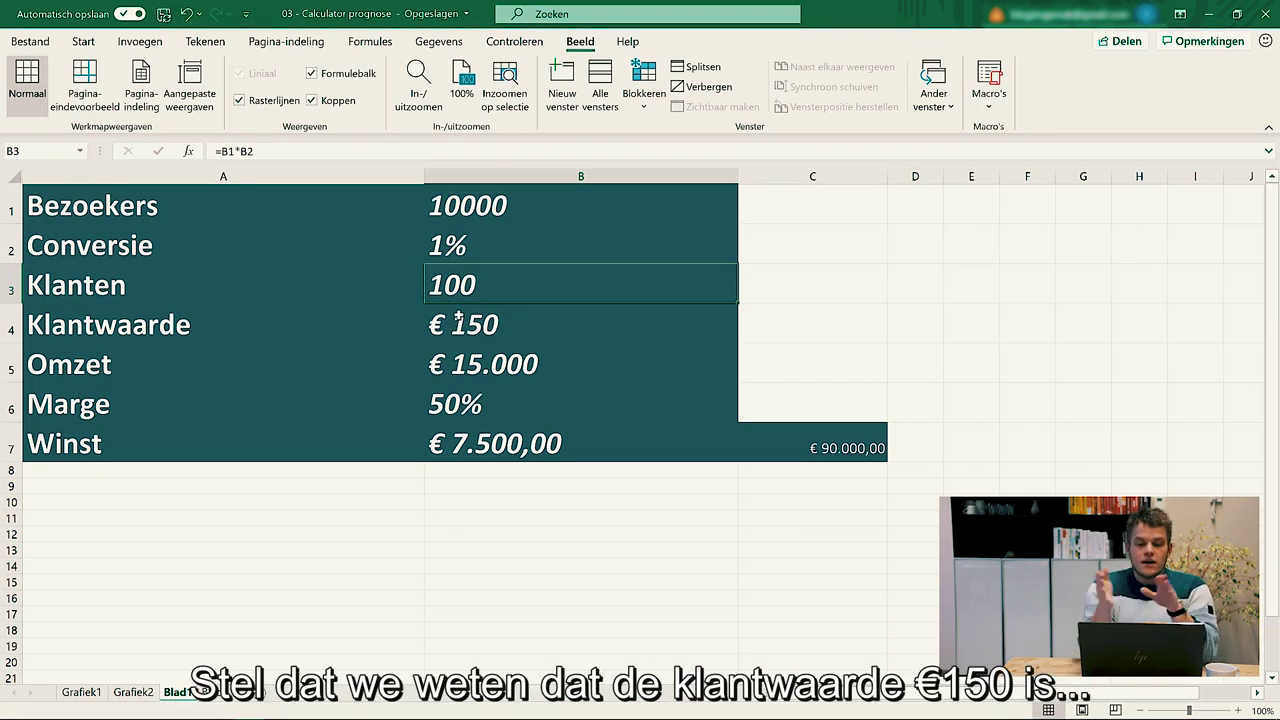
{"action": "key", "text": "Down"}
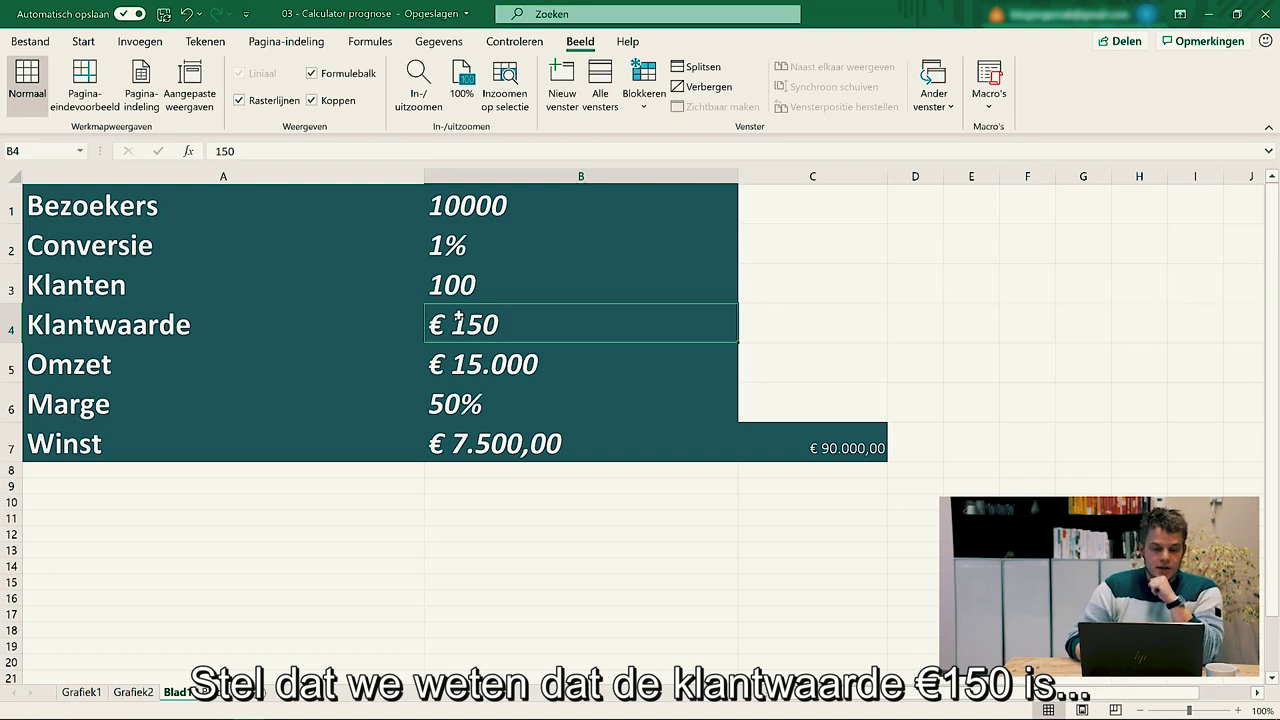
{"action": "key", "text": "Down"}
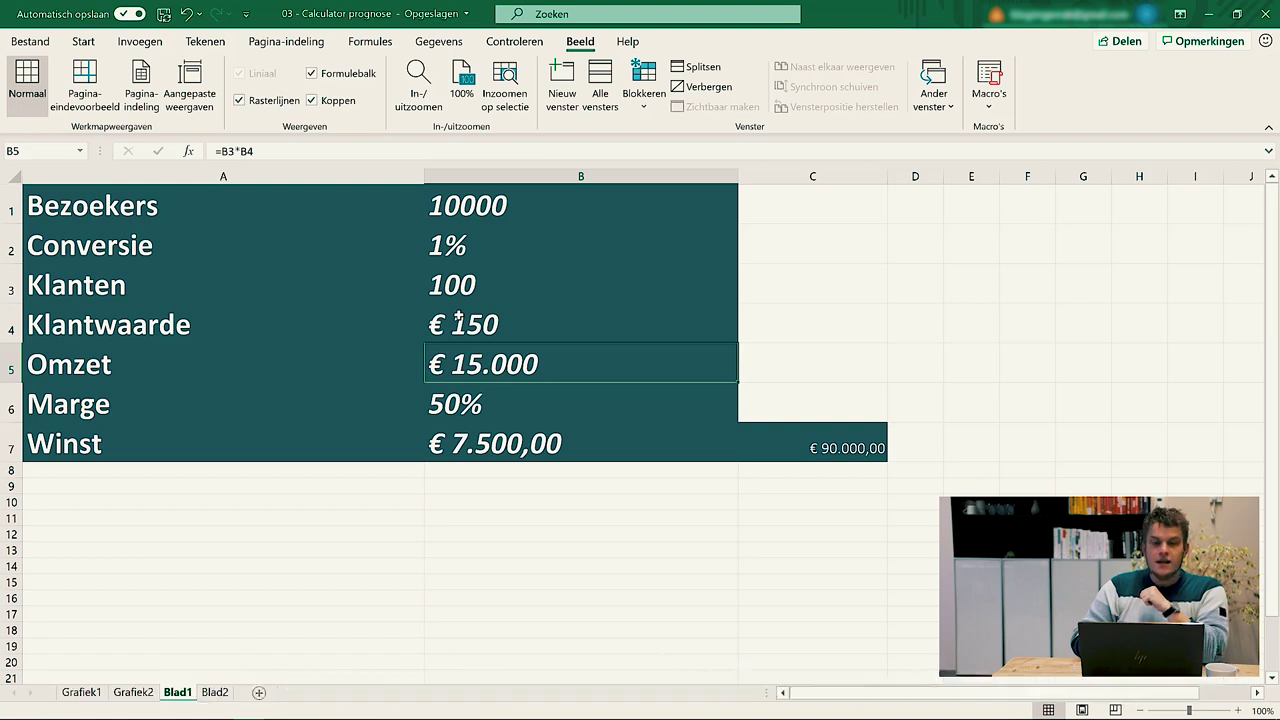
{"action": "key", "text": "Down"}
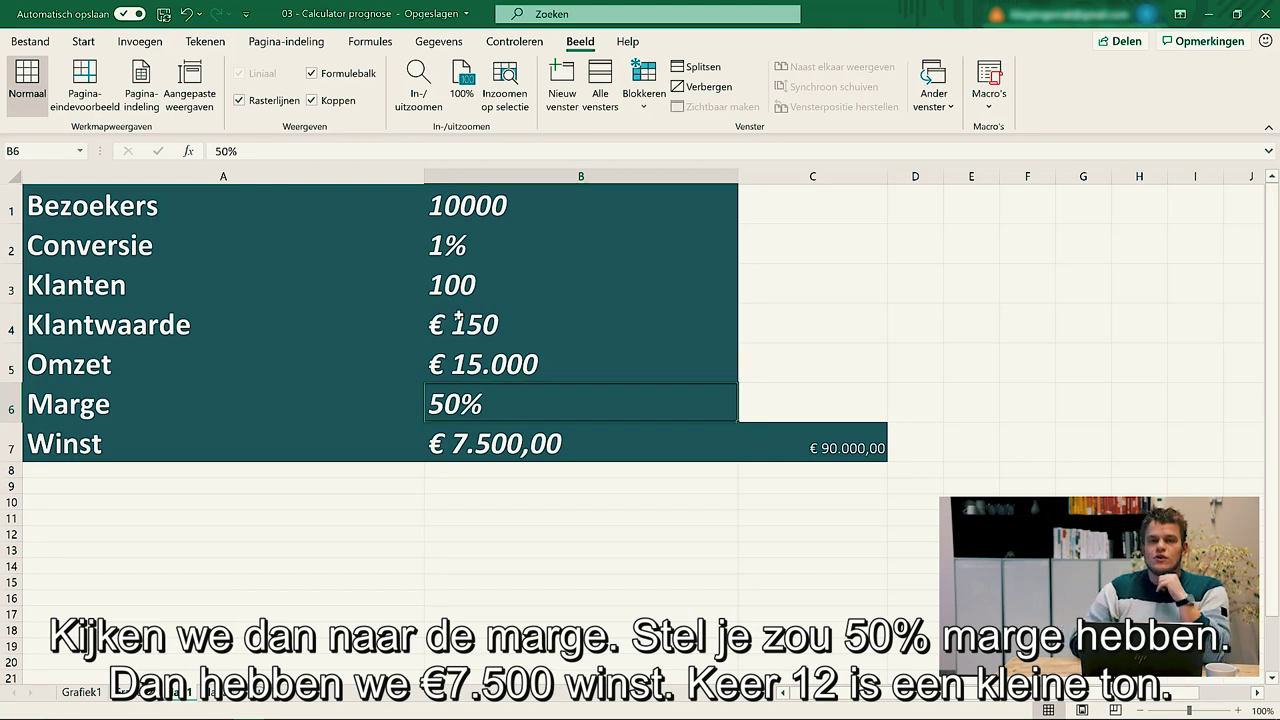
{"action": "key", "text": "Down"}
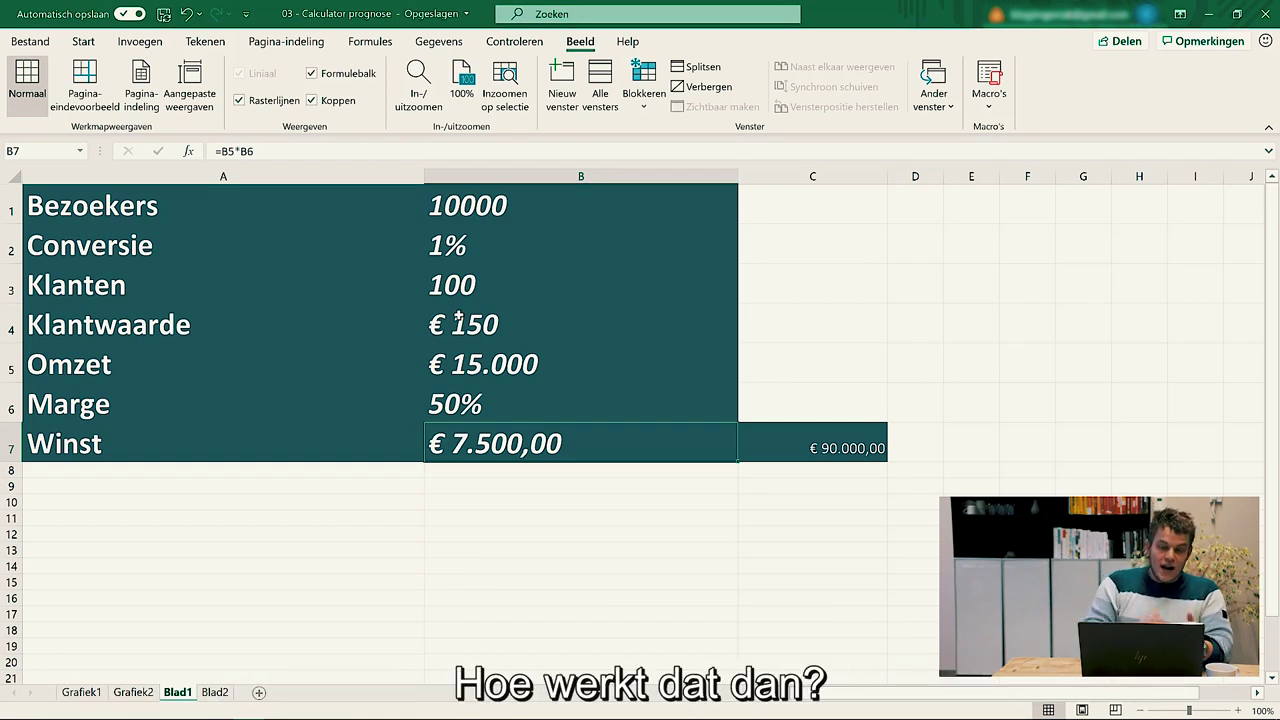
Go to the Blad2 sheet and review its forecast values and formulas from Bezoekers down to Winst in row 7
{"action": "left_click", "coordinate": [218, 691]}
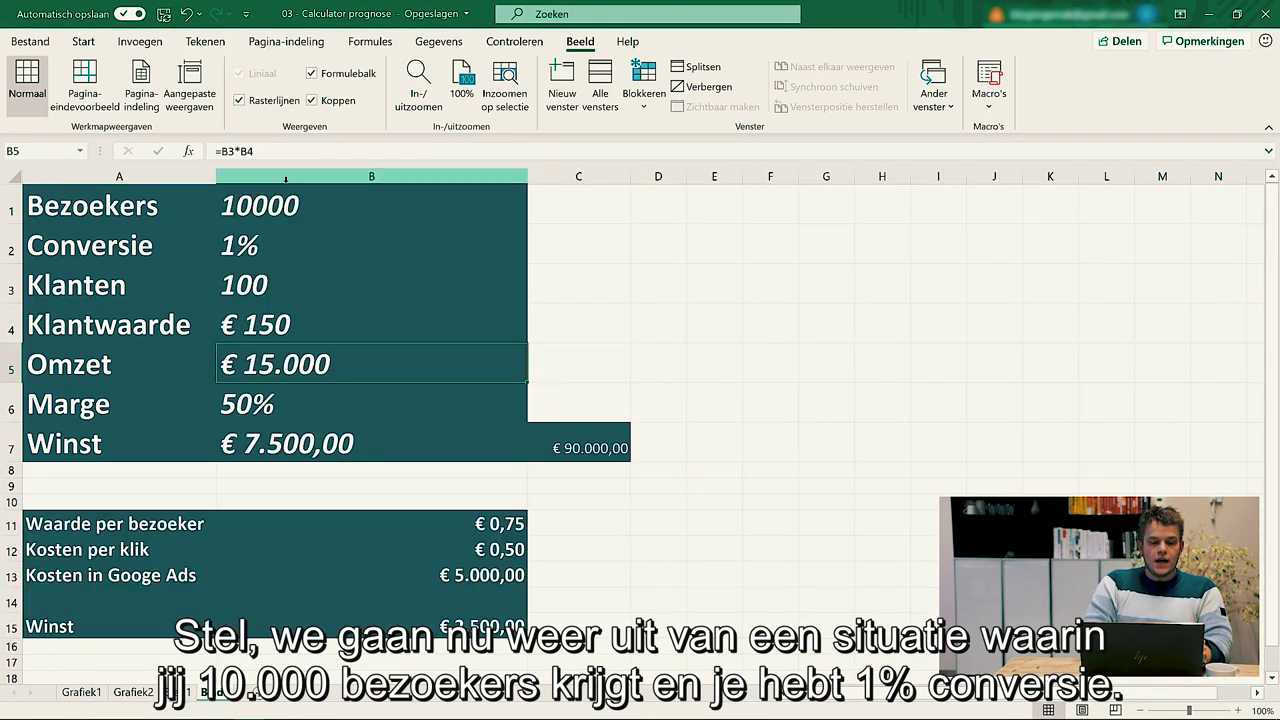
{"action": "left_click", "coordinate": [292, 206]}
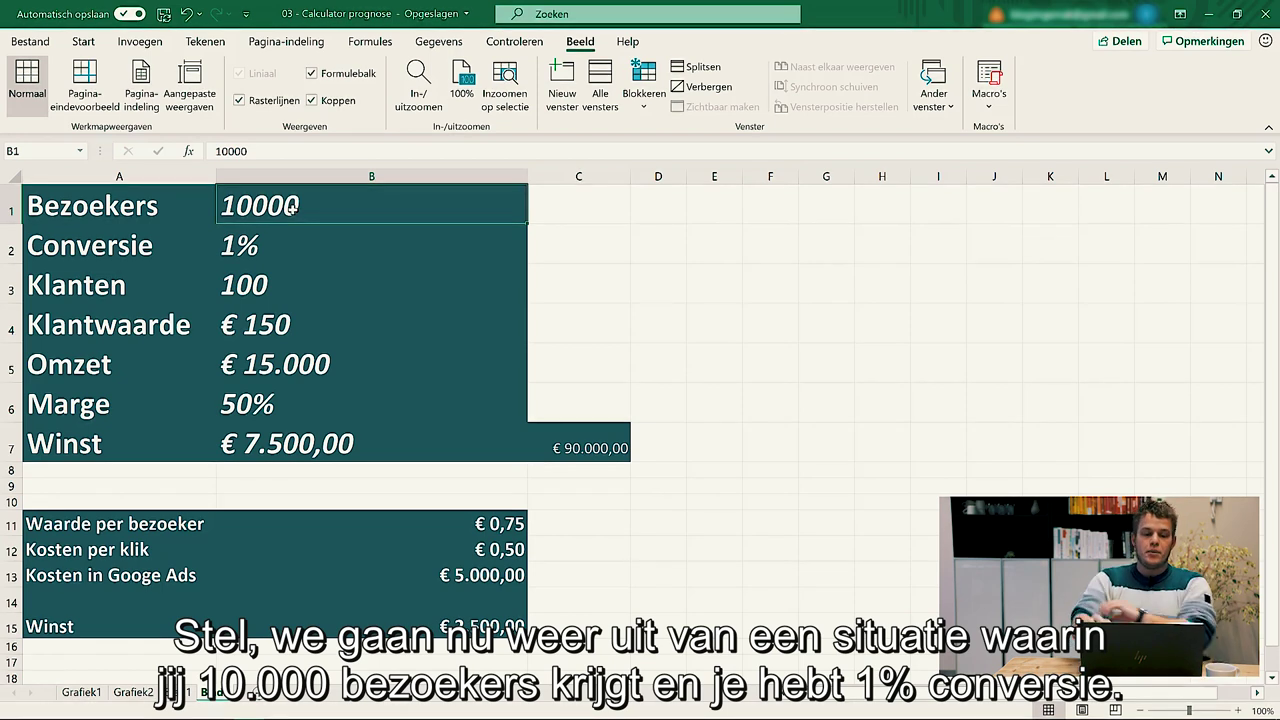
{"action": "key", "text": "Down"}
{"action": "key", "text": "Down"}
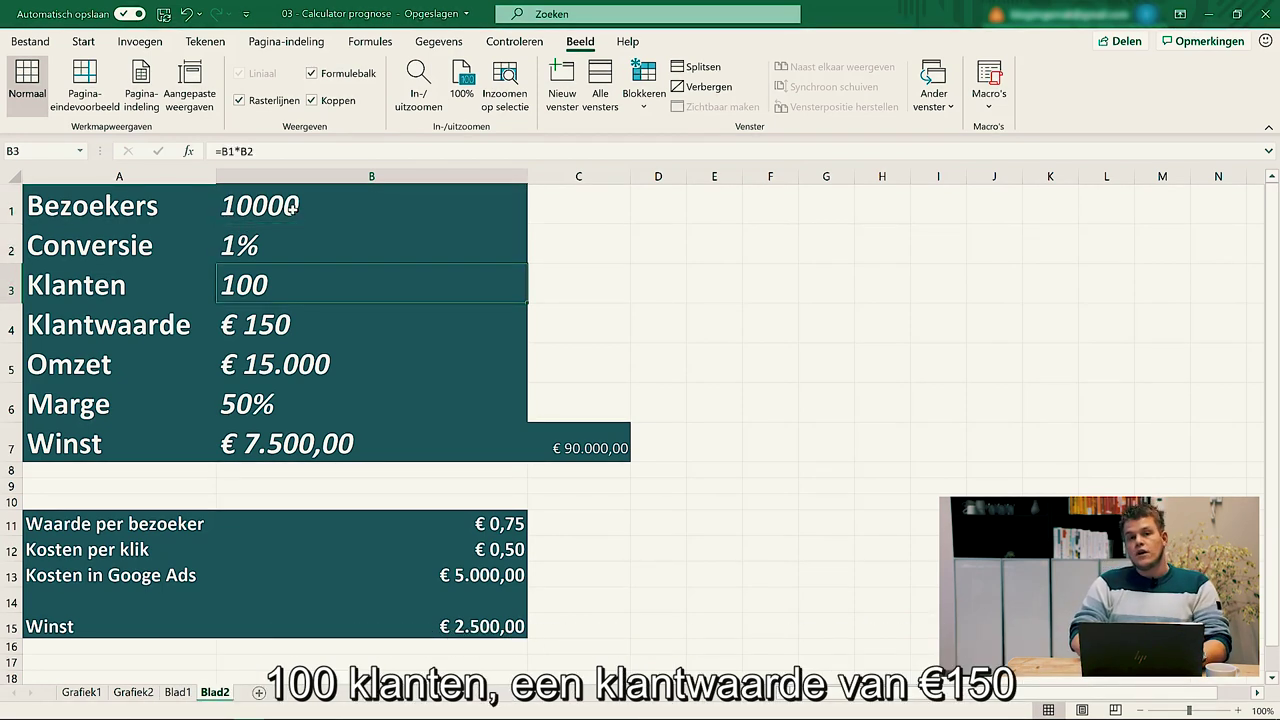
{"action": "key", "text": "Down"}
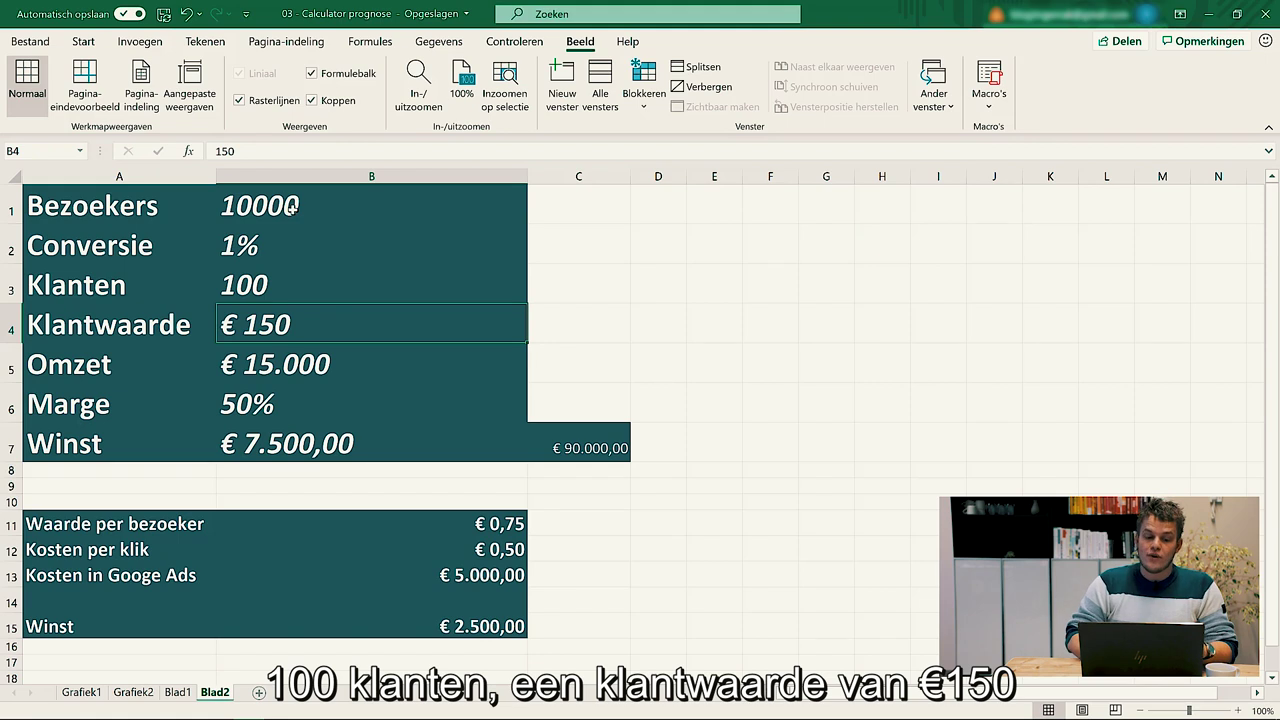
{"action": "key", "text": "Down"}
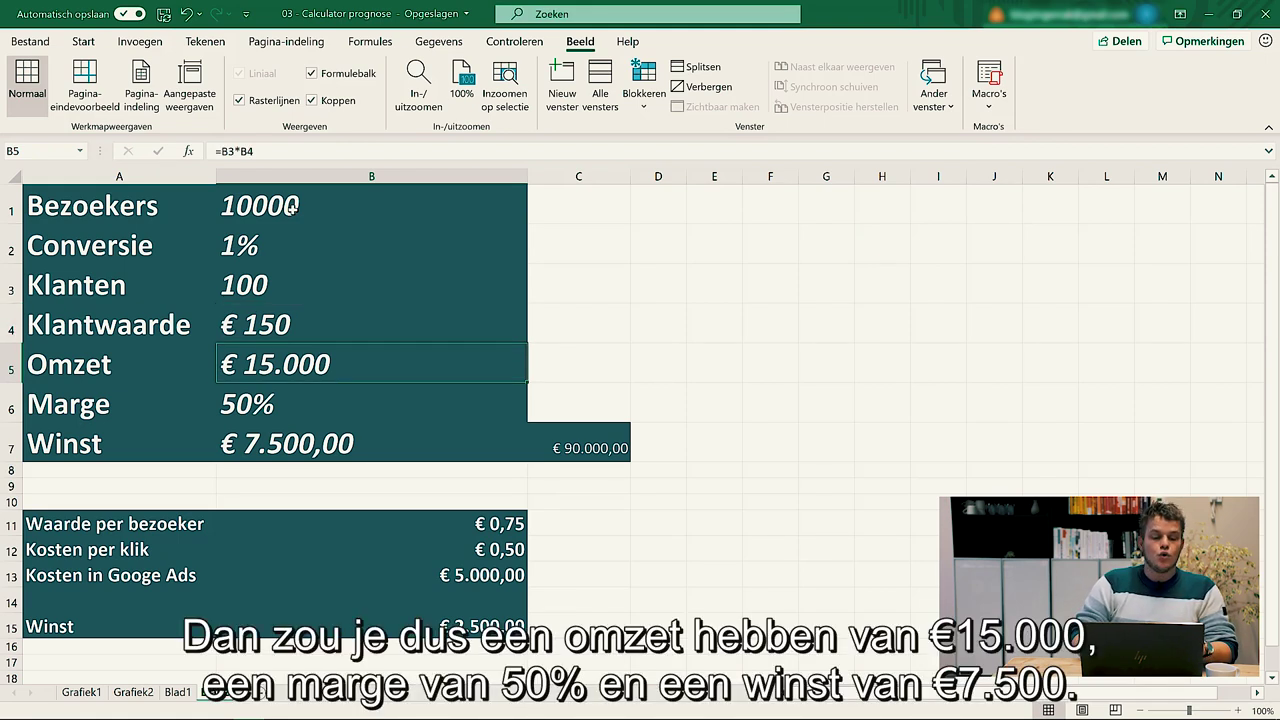
{"action": "key", "text": "Down"}
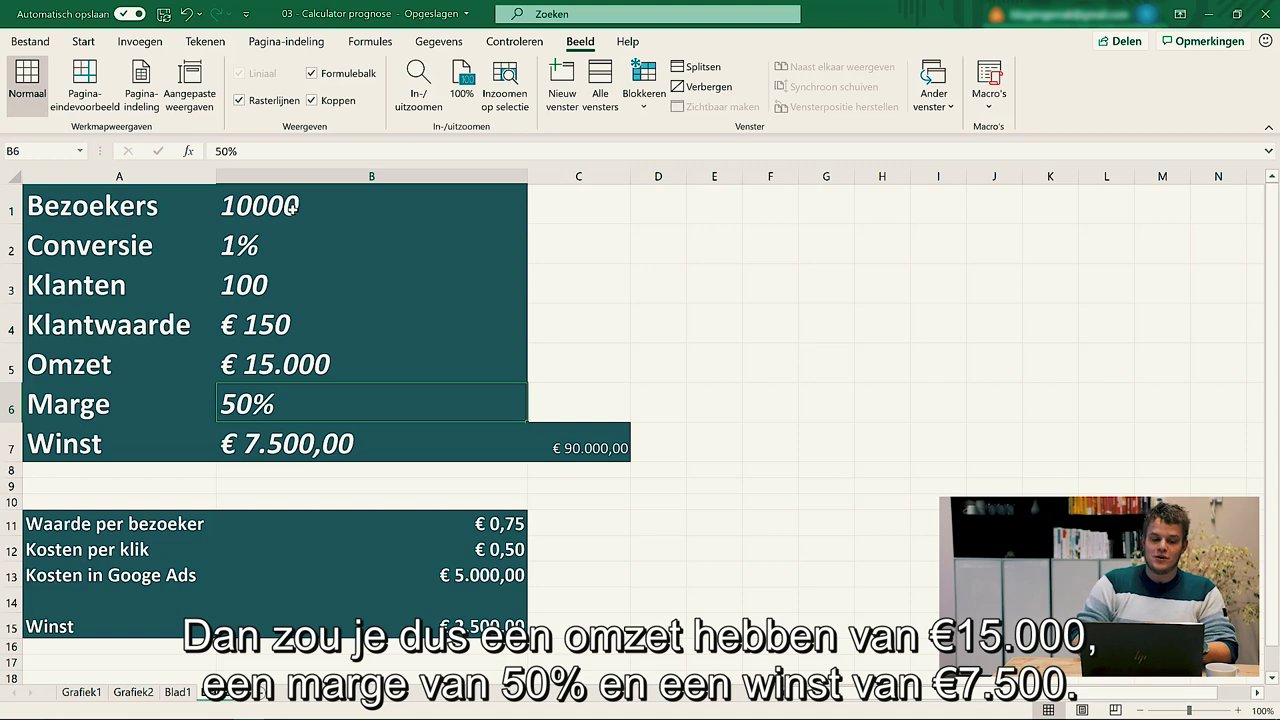
{"action": "key", "text": "Down"}
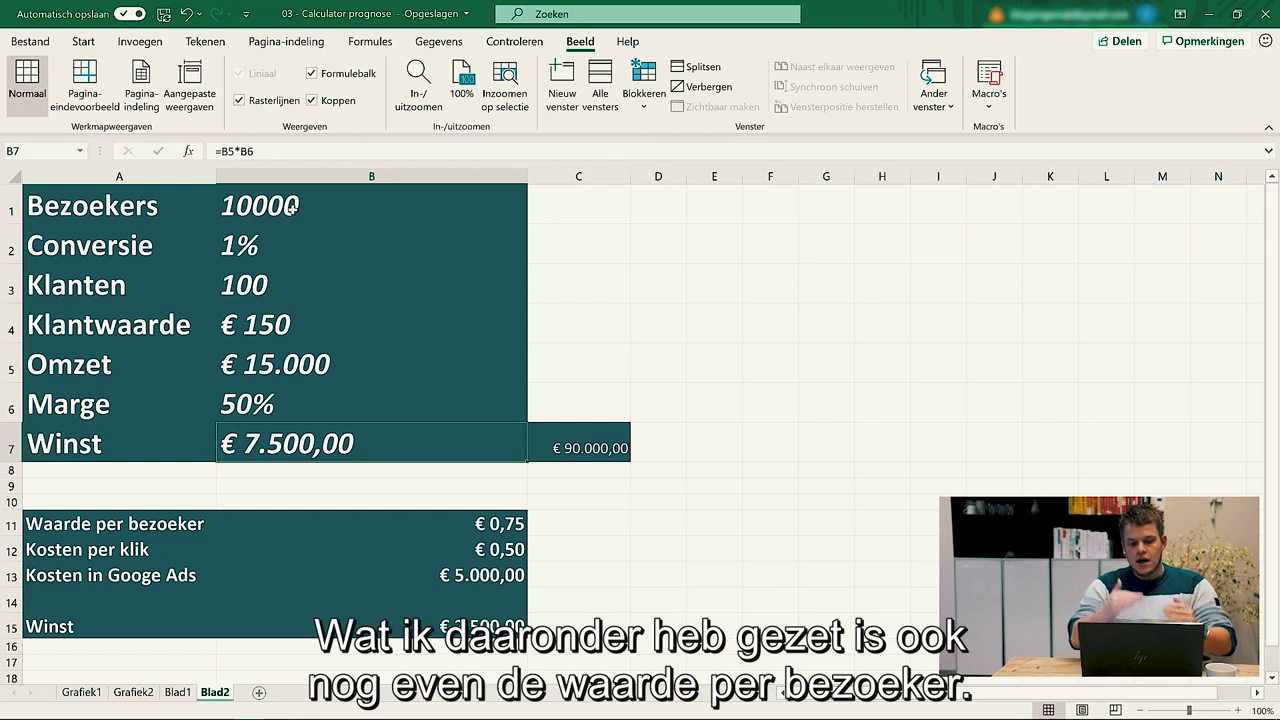
Examine the advertising block in B11:B15, from Waarde per bezoeker to Winst, and compare it with the Winst in B7
{"action": "key", "text": "Down"}
{"action": "key", "text": "Down"}
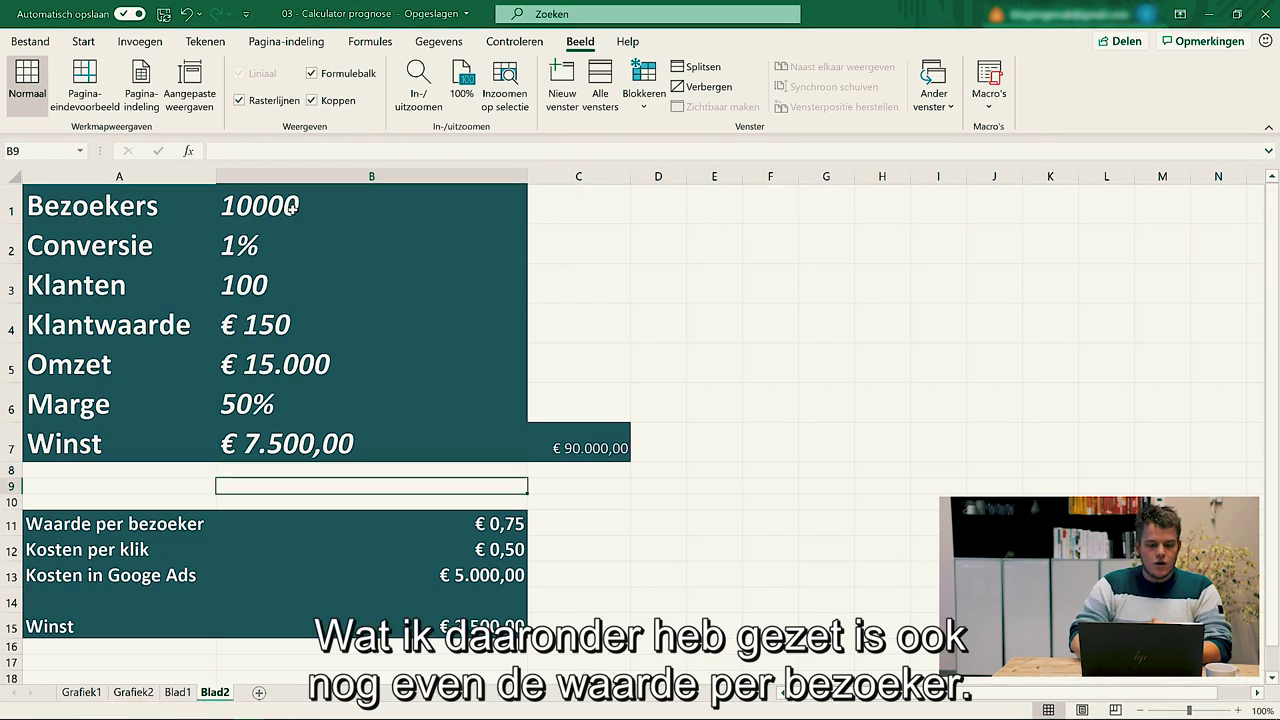
{"action": "key", "text": "Down"}
{"action": "key", "text": "Down"}
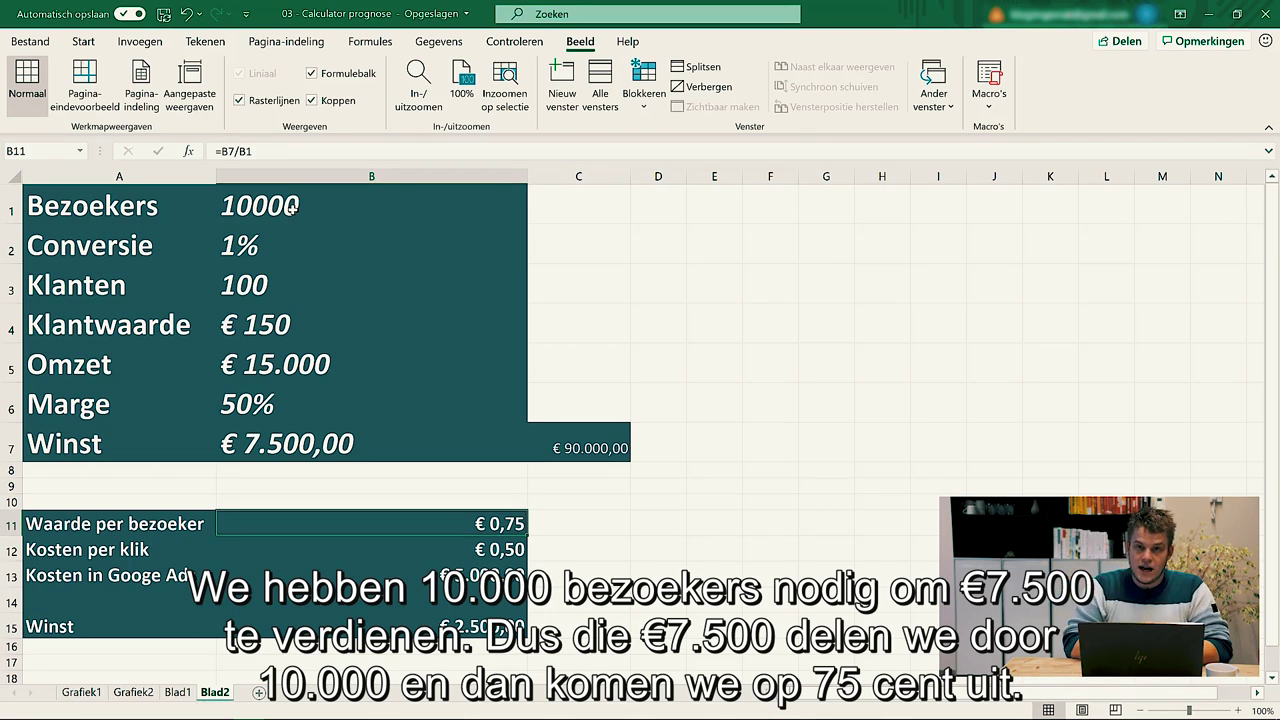
{"action": "key", "text": "Down"}
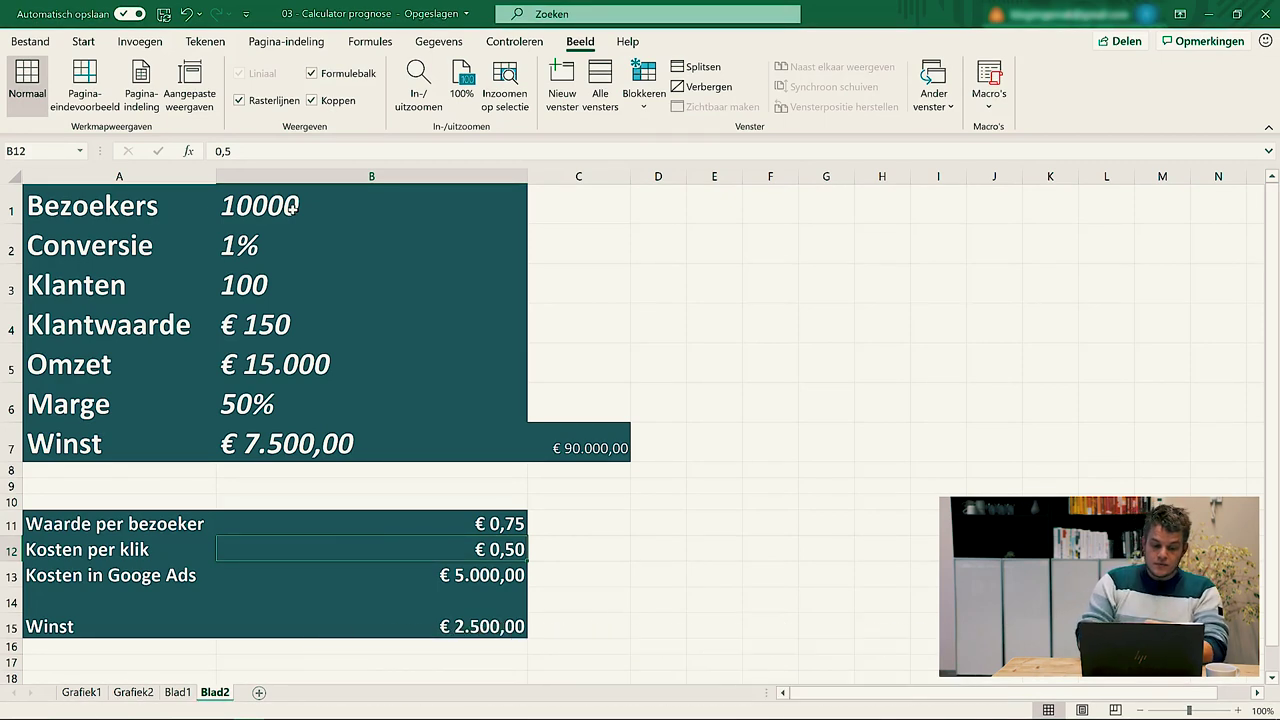
{"action": "key", "text": "Down"}
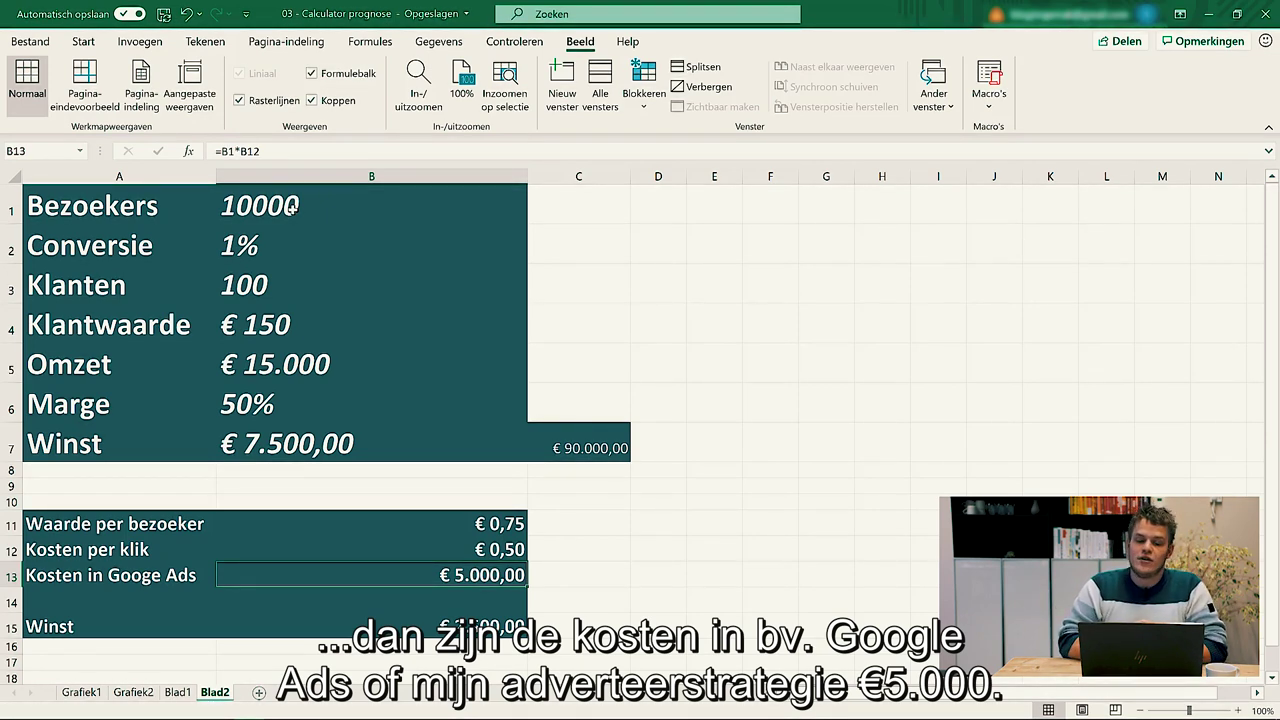
{"action": "key", "text": "Down"}
{"action": "key", "text": "Down"}
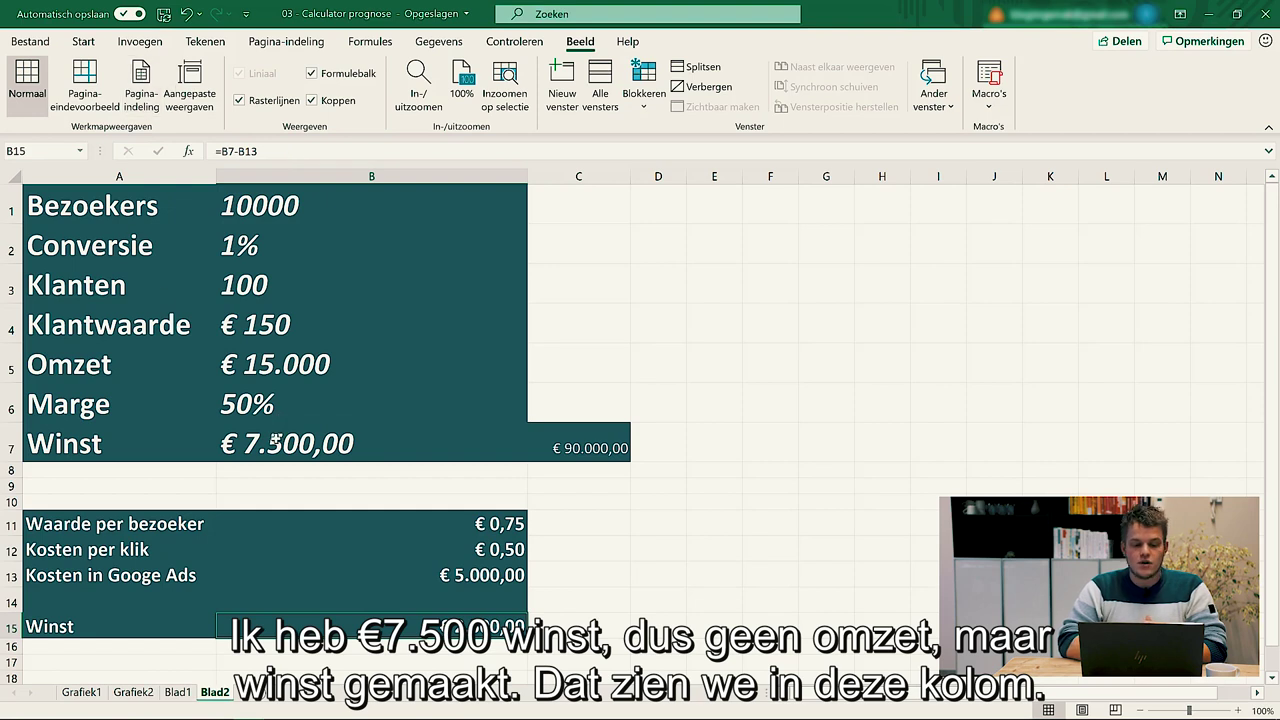
{"action": "left_click", "coordinate": [276, 438]}
{"action": "left_click", "coordinate": [458, 628]}
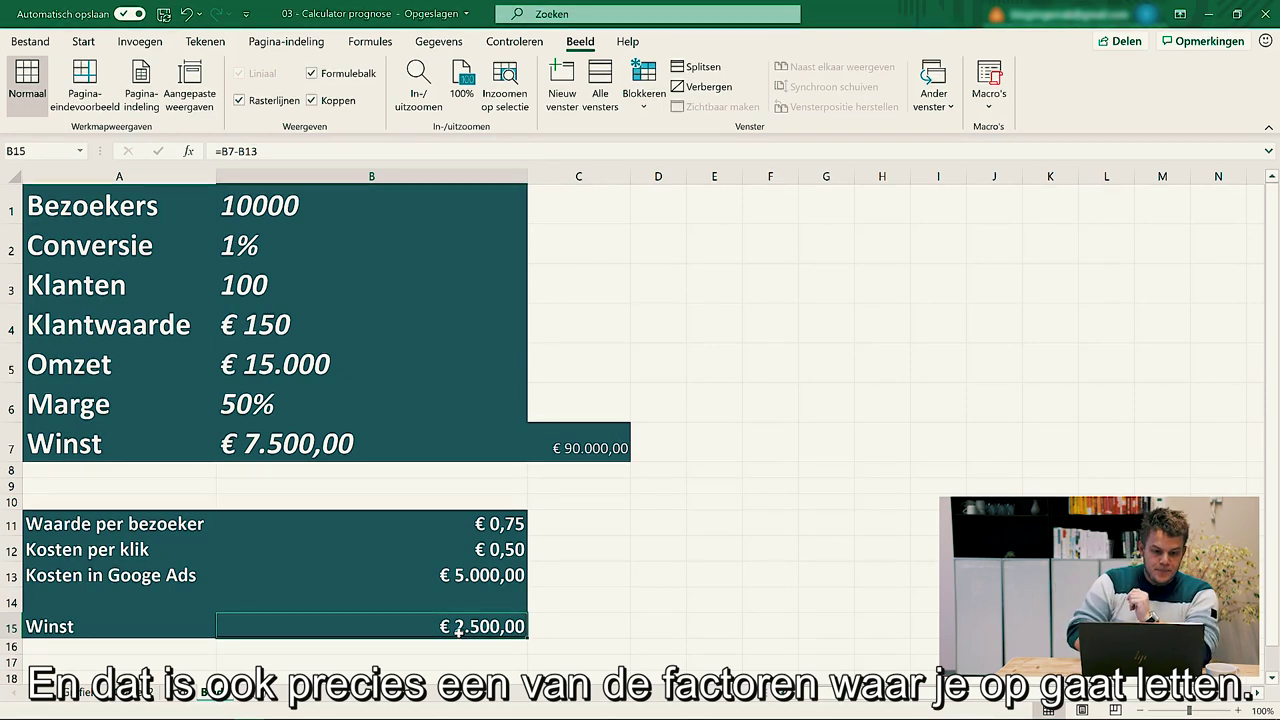
On Blad2, set Conversie in B2 to 2% and Klantwaarde in B4 to € 175
{"action": "left_click", "coordinate": [229, 248]}
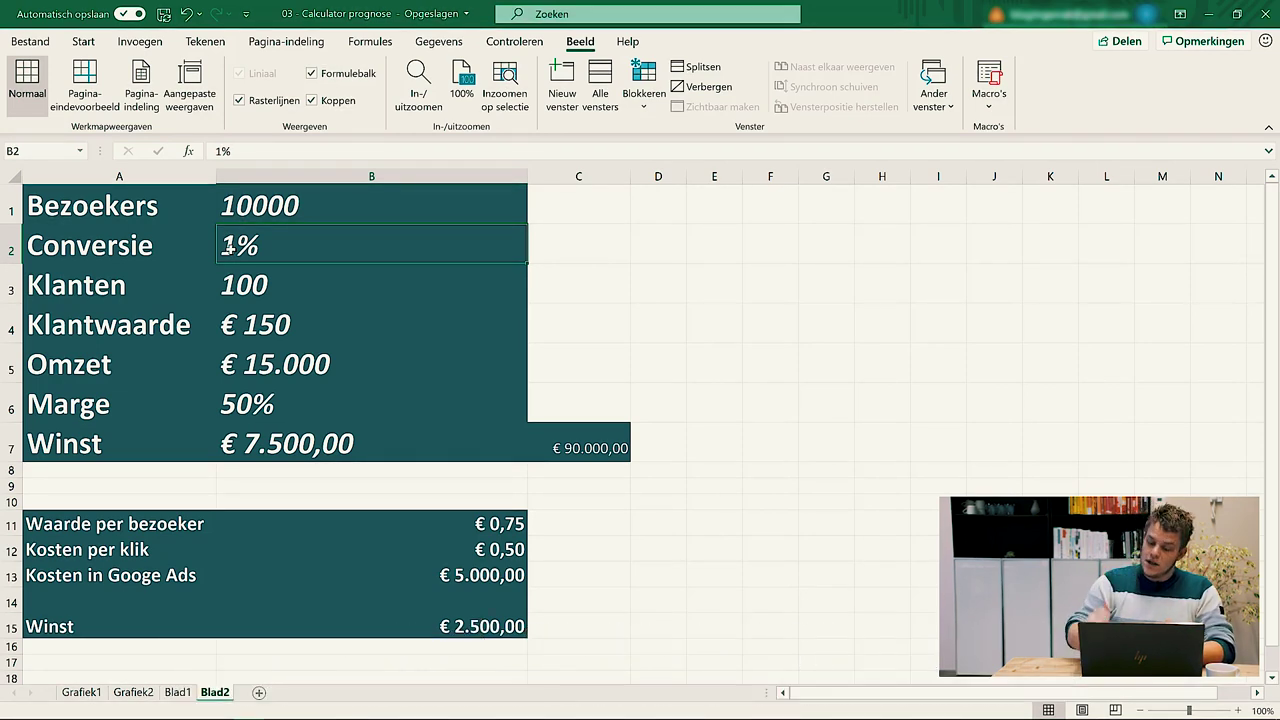
{"action": "type", "text": "2"}
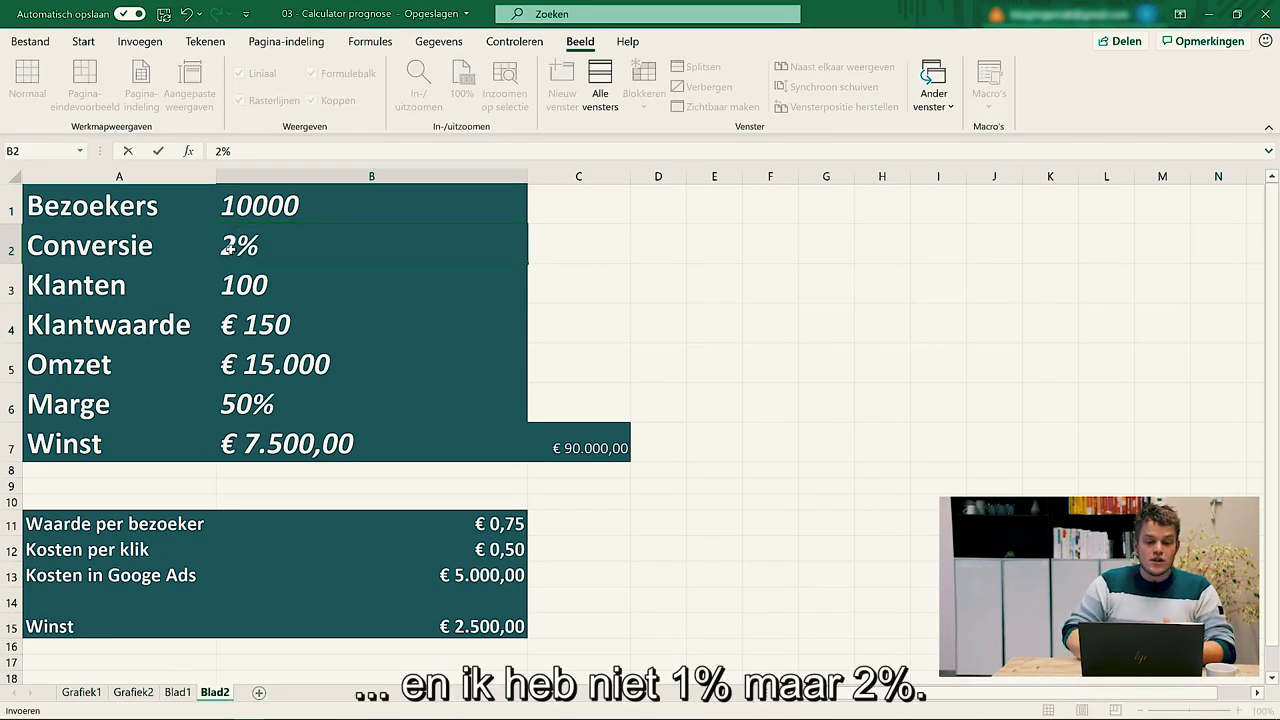
{"action": "key", "text": "Return"}
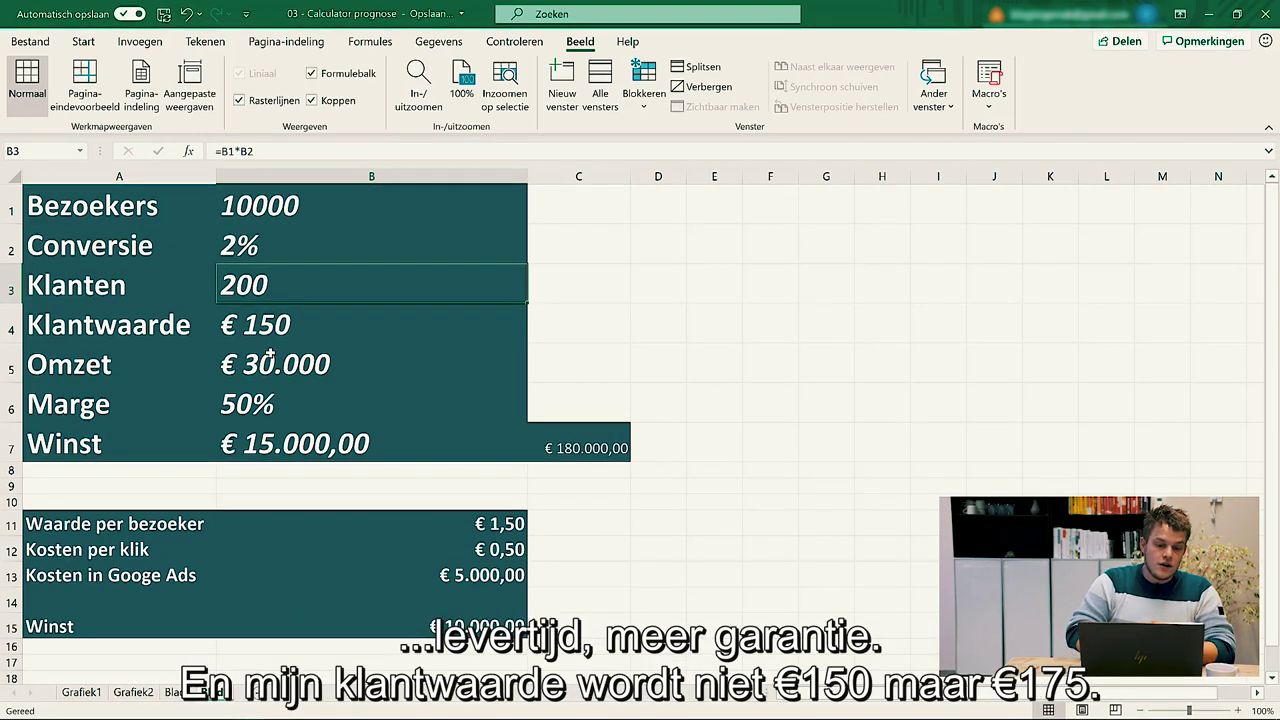
{"action": "left_click", "coordinate": [283, 333]}
{"action": "type", "text": "175"}
{"action": "key", "text": "Return"}
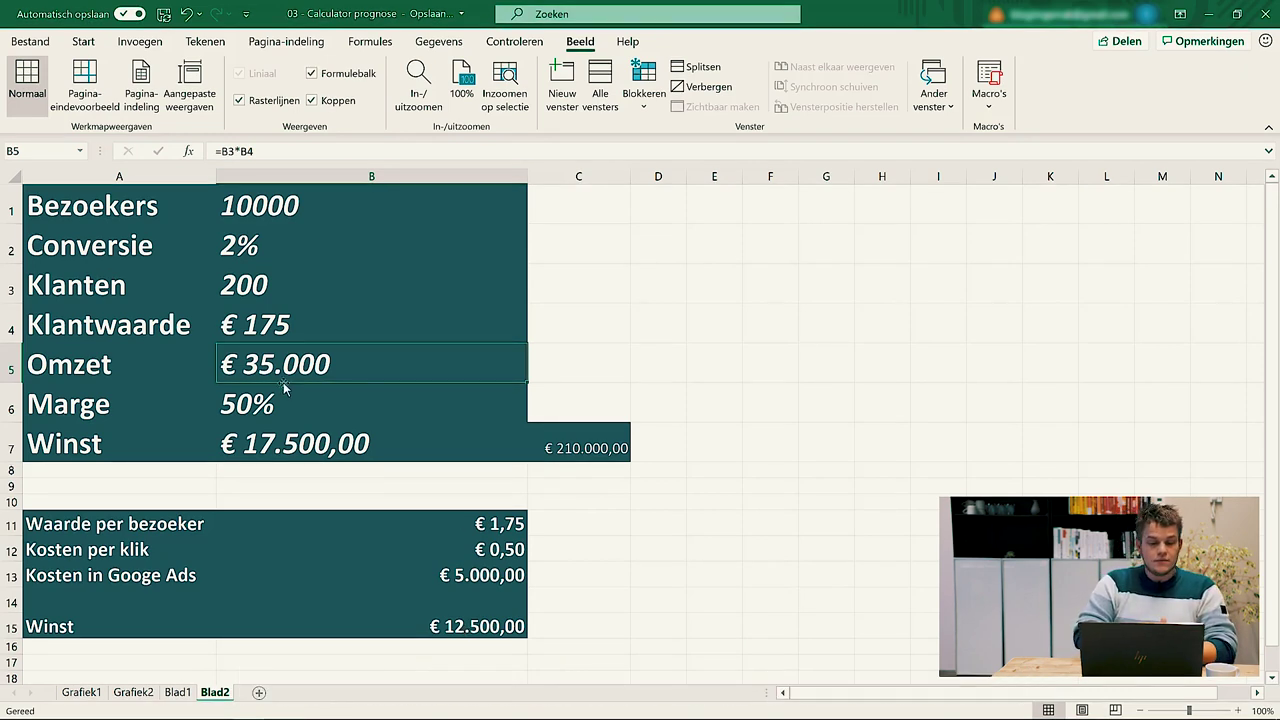
Check the Klanten formula in B3 and set Marge in B6 to 60%
{"action": "left_click", "coordinate": [243, 404]}
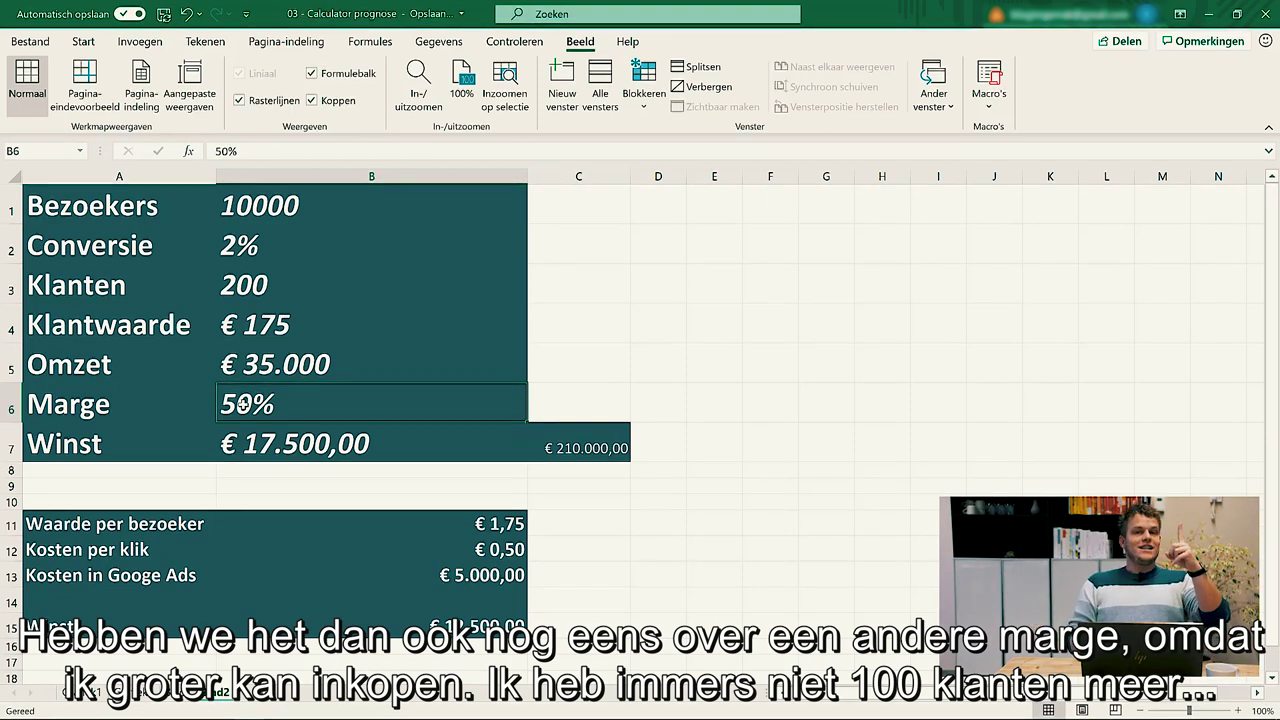
{"action": "left_click", "coordinate": [256, 288]}
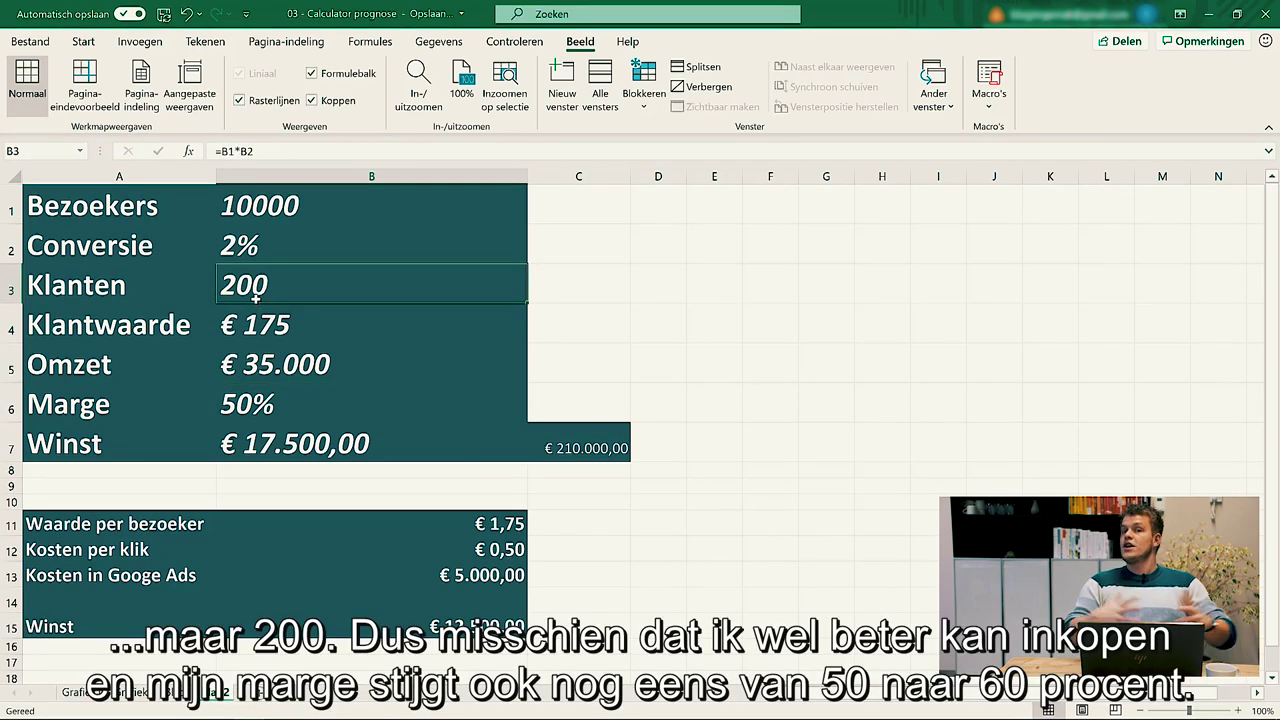
{"action": "left_click", "coordinate": [246, 415]}
{"action": "type", "text": "60"}
{"action": "key", "text": "Return"}
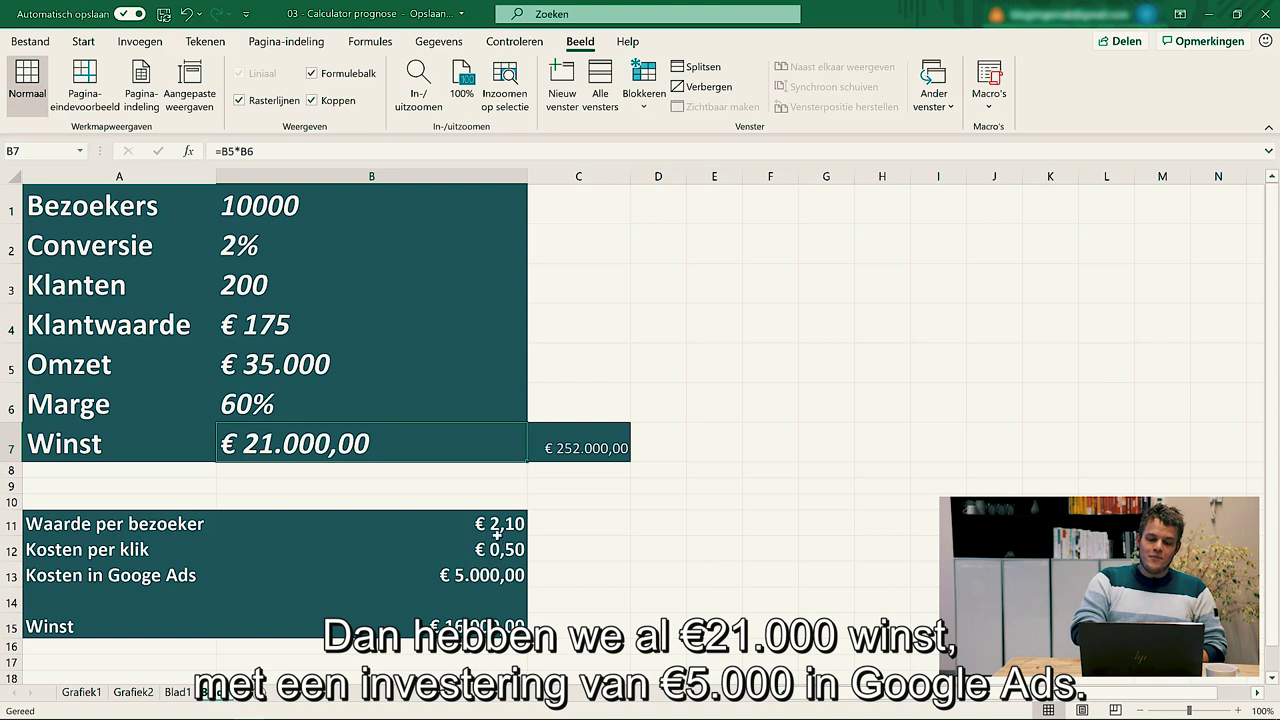
Check the Google Ads costs and Waarde per bezoeker, and set Kosten per klik in B12 to € 1,00
{"action": "left_click", "coordinate": [498, 577]}
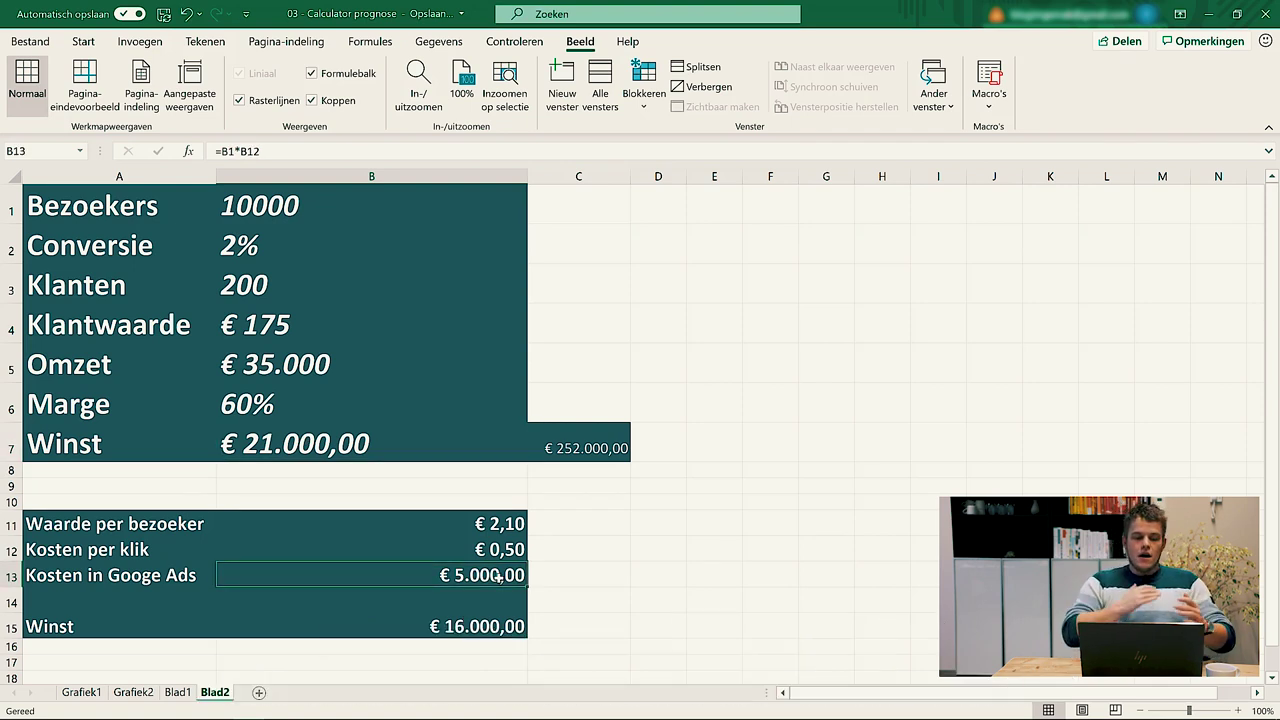
{"action": "left_click", "coordinate": [507, 524]}
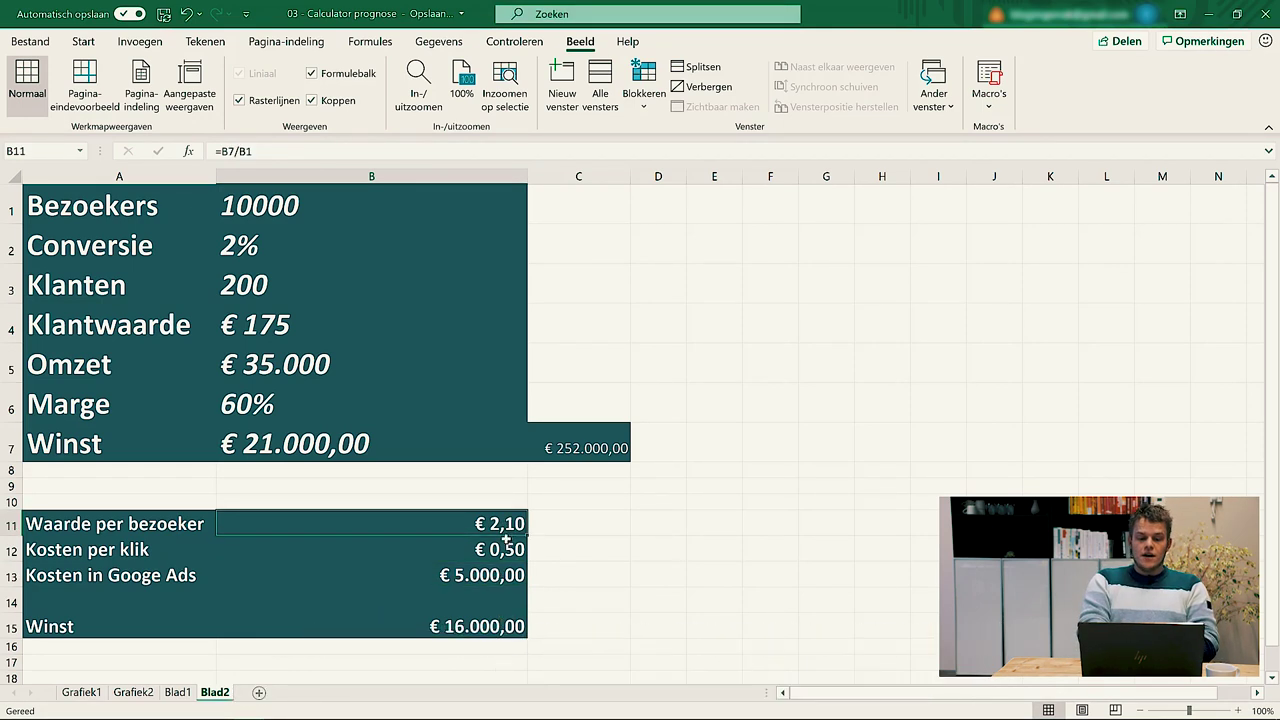
{"action": "left_click", "coordinate": [506, 540]}
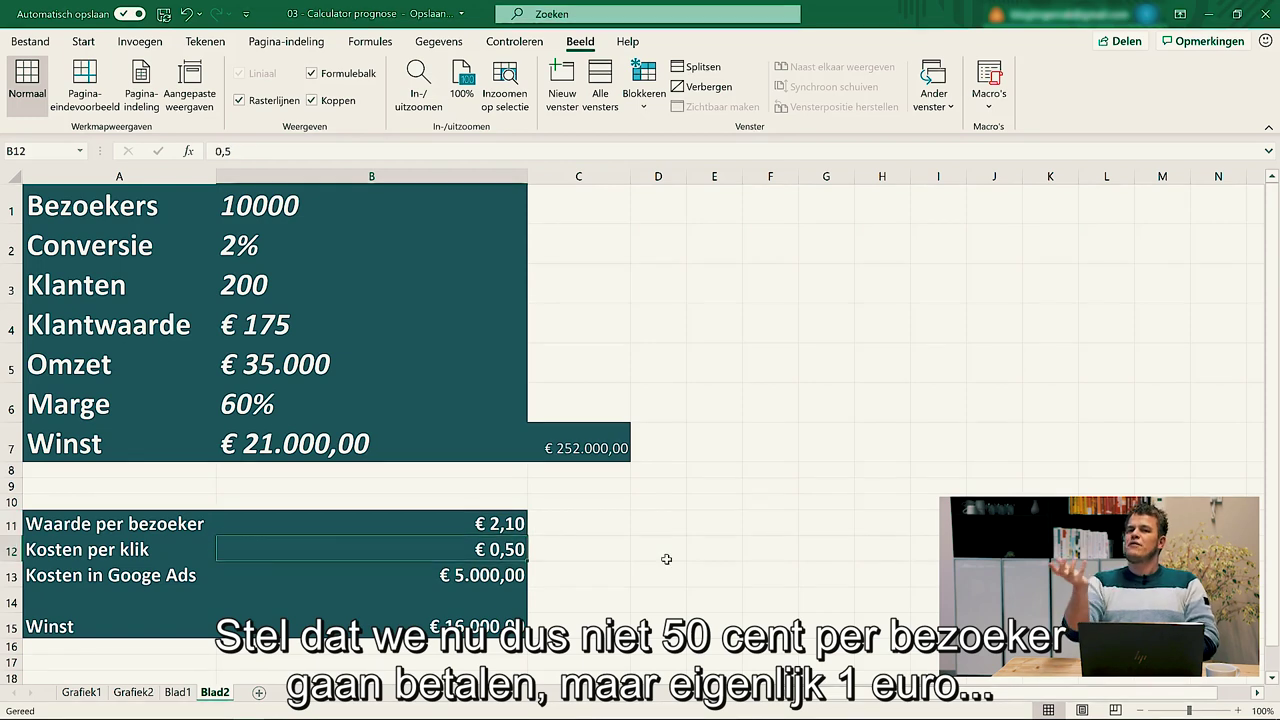
{"action": "key", "text": "F2"}
{"action": "key", "text": "BackSpace"}
{"action": "key", "text": "BackSpace"}
{"action": "key", "text": "BackSpace"}
{"action": "type", "text": "1"}
{"action": "key", "text": "Return"}
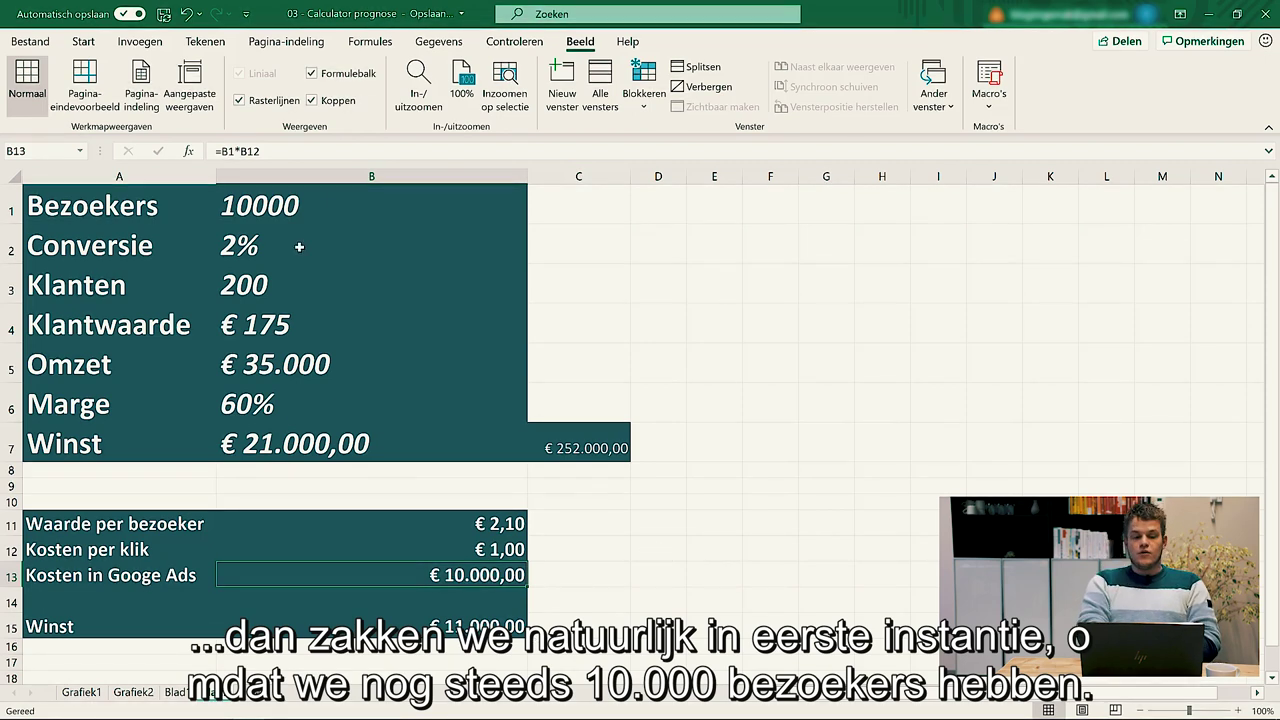
Set the number of Bezoekers in B1 to 30000
{"action": "left_click", "coordinate": [272, 205]}
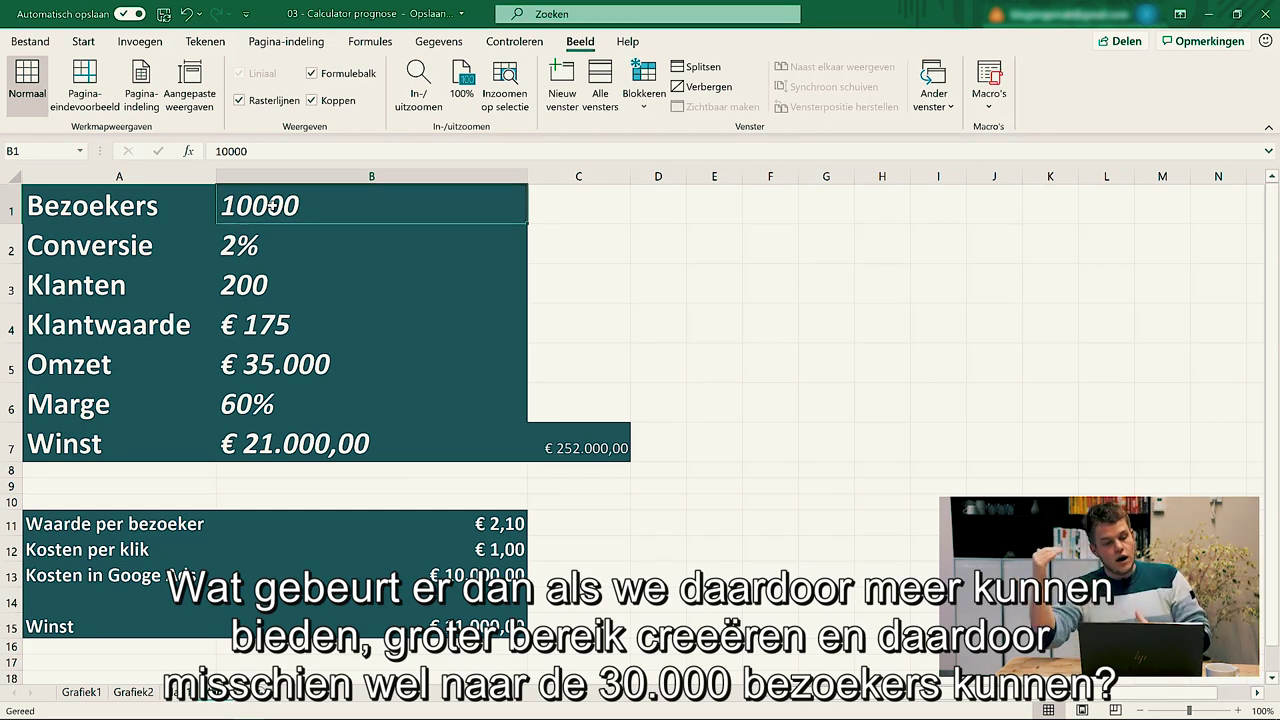
{"action": "type", "text": "30000"}
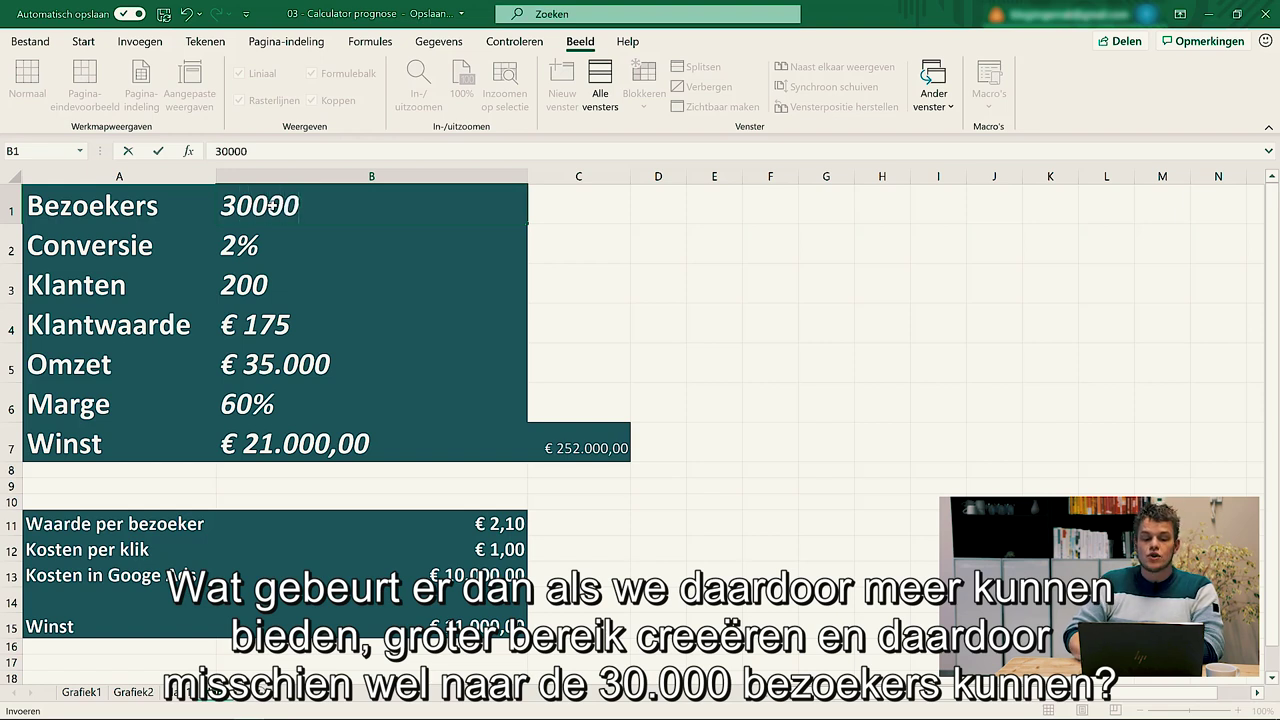
{"action": "key", "text": "Return"}
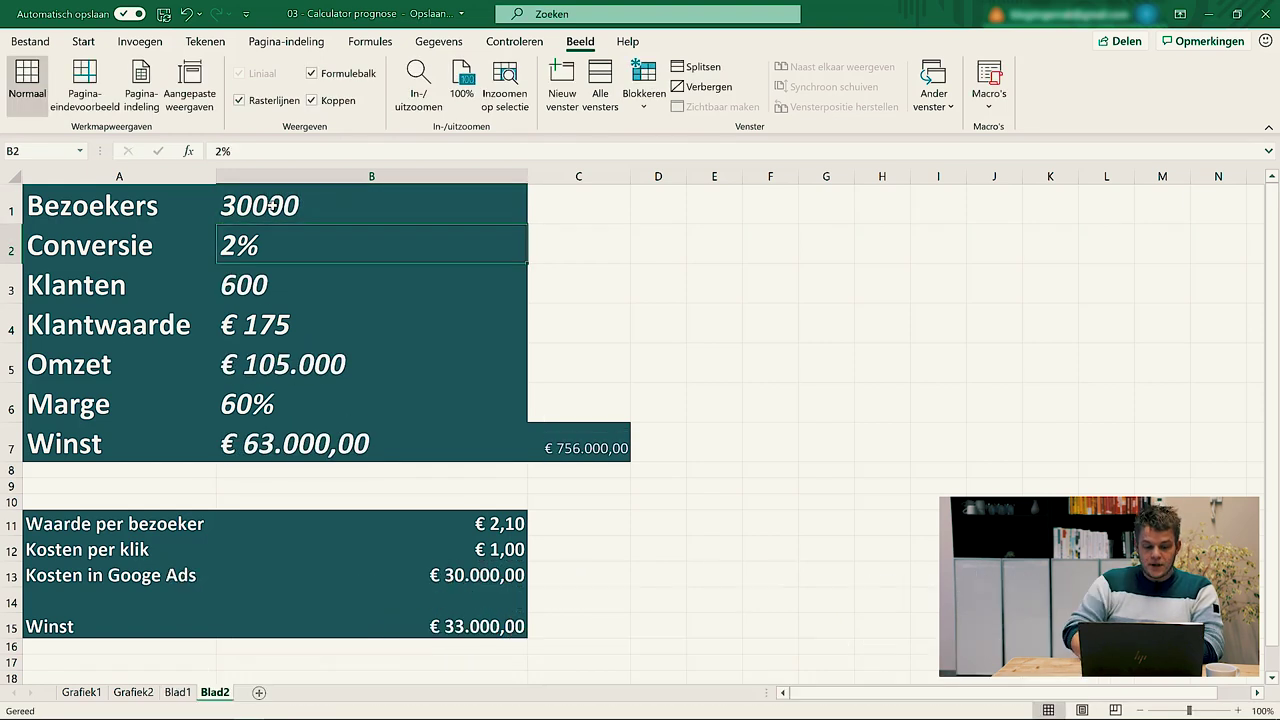